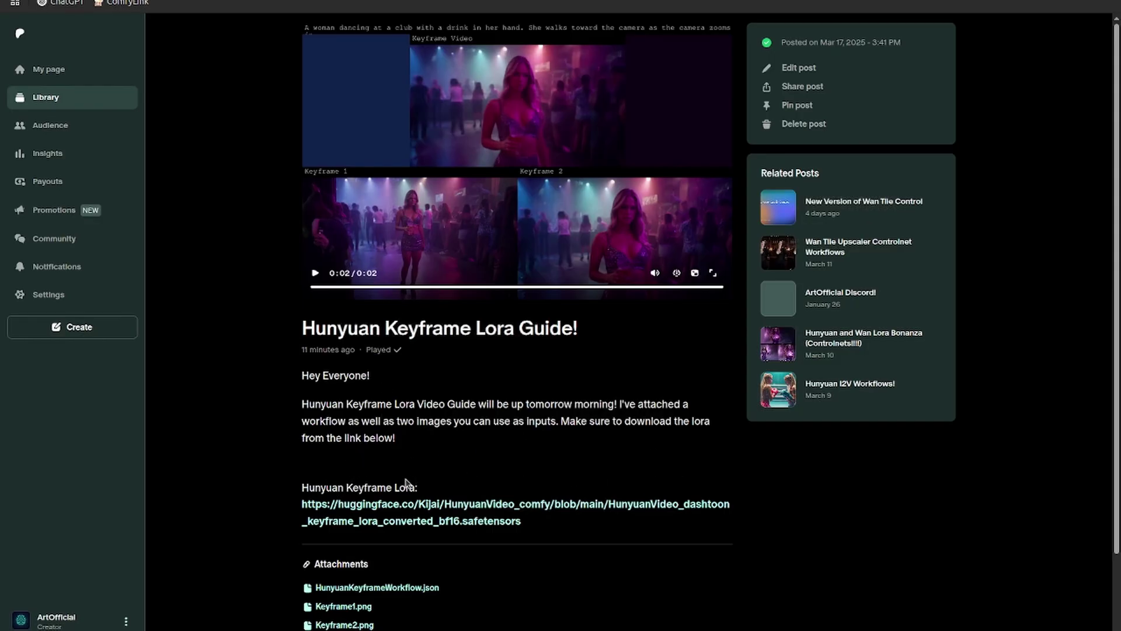
Open the Hunyuan Keyframe Lora link and download HunyuanVideo_dashtoon_keyframe_lora_converted_bf16.safetensors from Hugging Face
{"action": "left_click", "coordinate": [368, 509]}
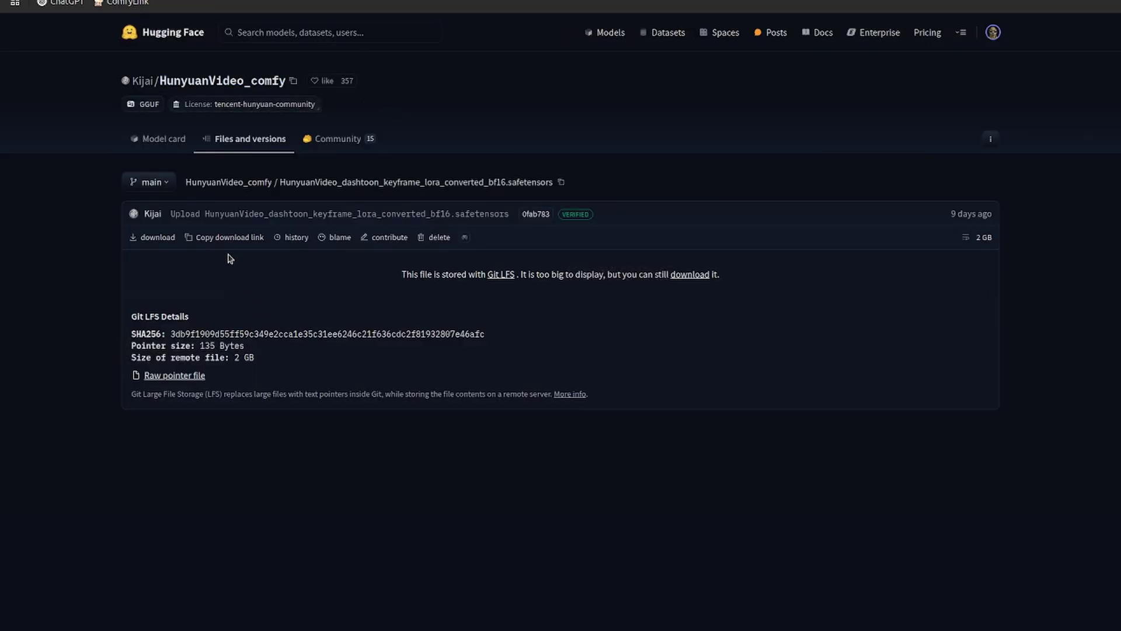
{"action": "left_click", "coordinate": [154, 237]}
Switch to the file manager, browse to ComfyUI's models/loras/hunyuan folder and locate keyframe_lora.safetensors
{"action": "left_click_drag", "start_coordinate": [0, 292], "coordinate": [285, 193]}
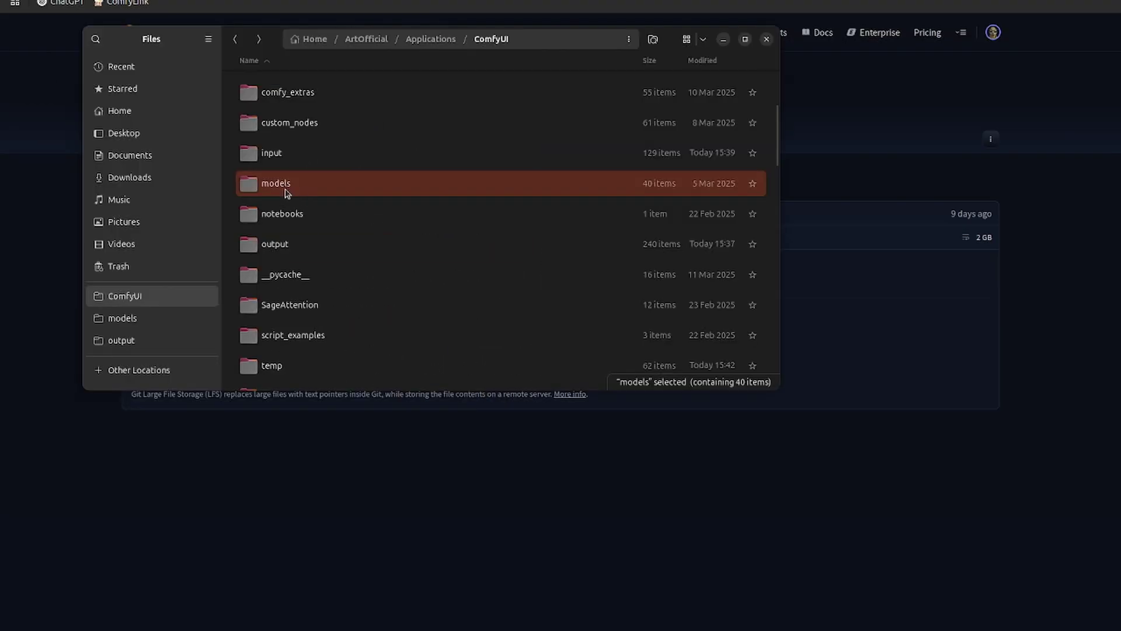
{"action": "double_click", "coordinate": [286, 192]}
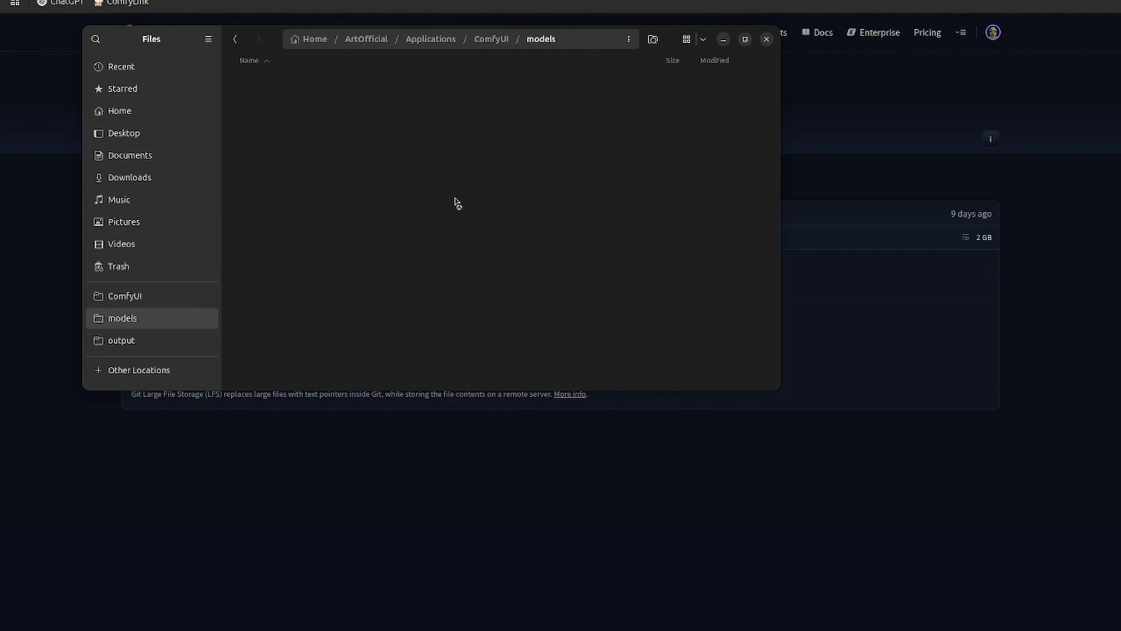
{"action": "scroll", "coordinate": [306, 202], "scroll_direction": "down", "scroll_amount": 6}
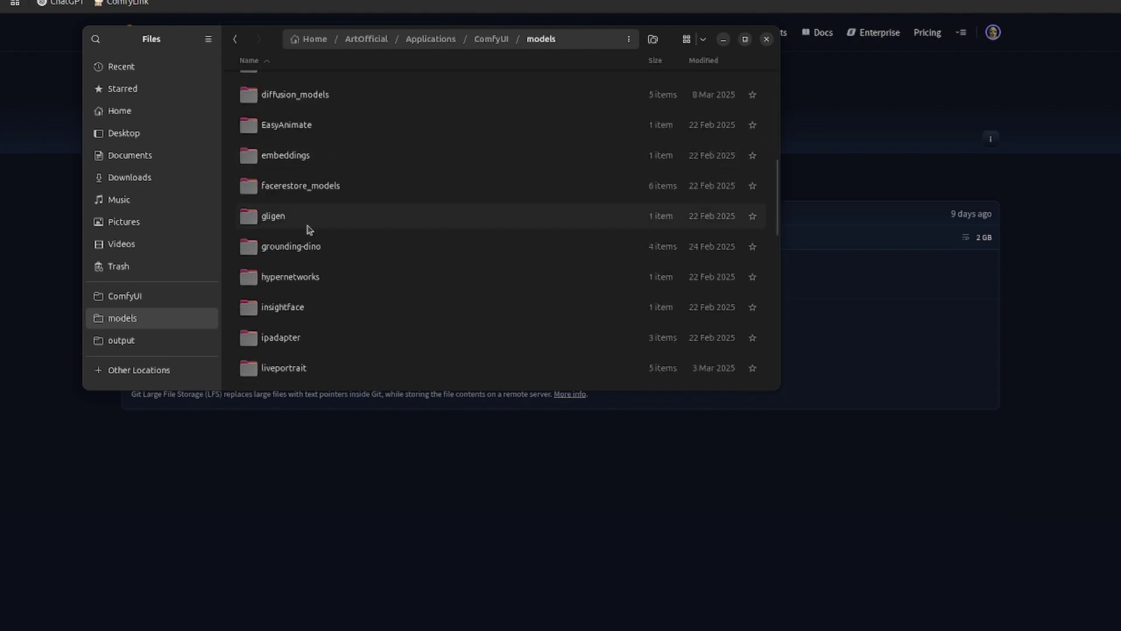
{"action": "double_click", "coordinate": [281, 356]}
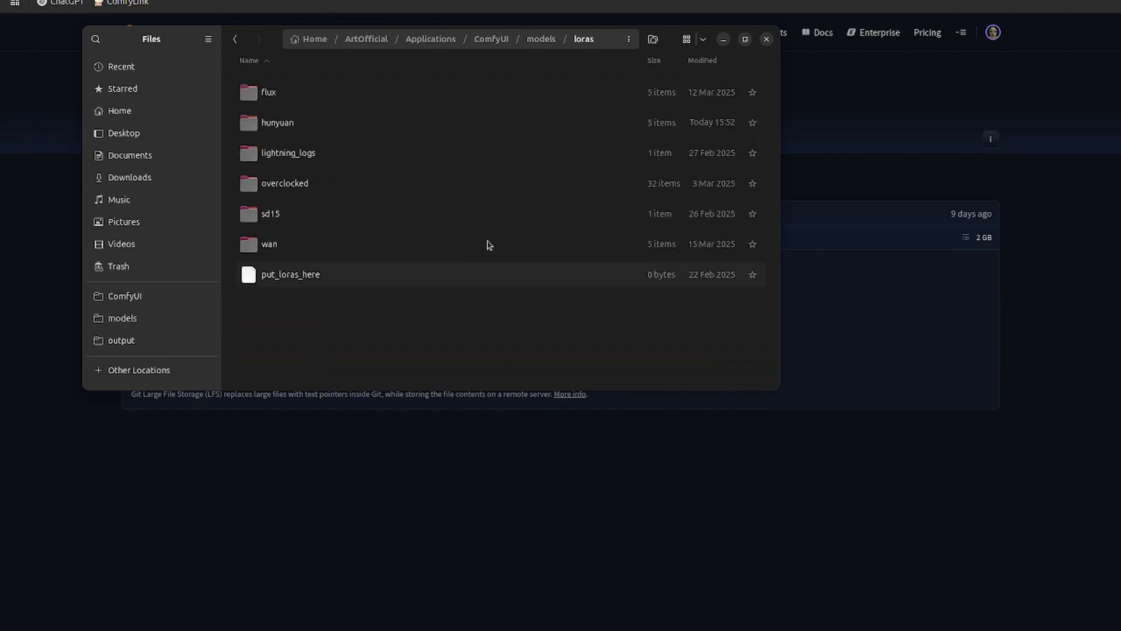
{"action": "double_click", "coordinate": [286, 125]}
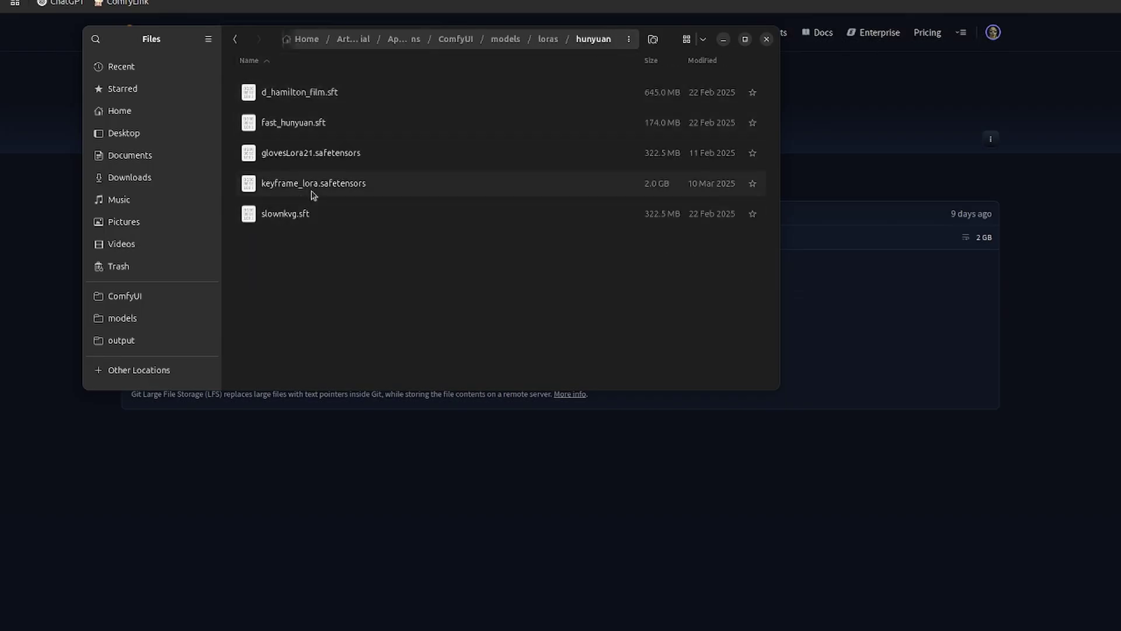
{"action": "left_click", "coordinate": [314, 192]}
{"action": "left_click_drag", "start_coordinate": [268, 37], "coordinate": [0, 140]}
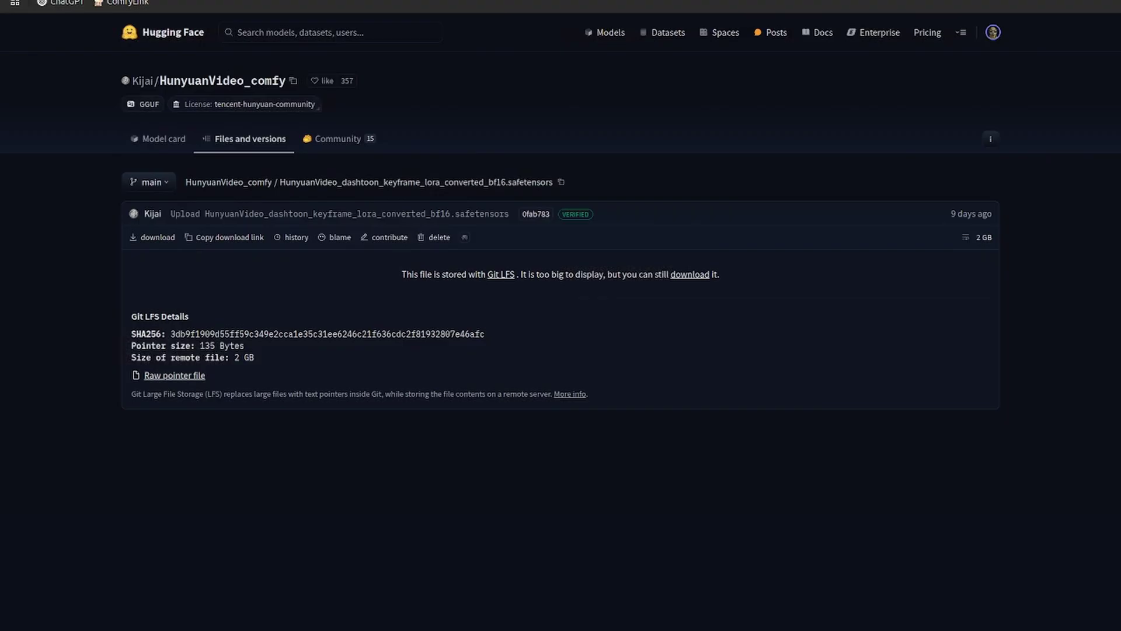
Return to the Patreon post's attachments and load the downloaded HunyuanKeyframeWorkflow (3).json into the ComfyUI canvas
{"action": "key", "text": "ctrl+shift+Tab"}
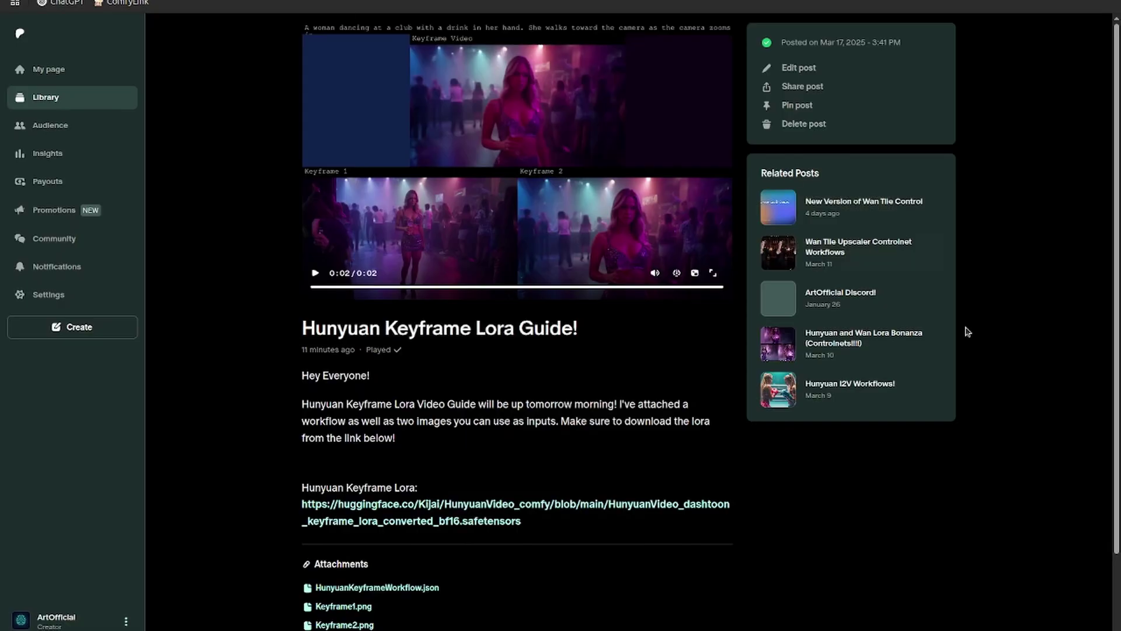
{"action": "scroll", "coordinate": [329, 420], "scroll_direction": "down", "scroll_amount": 1}
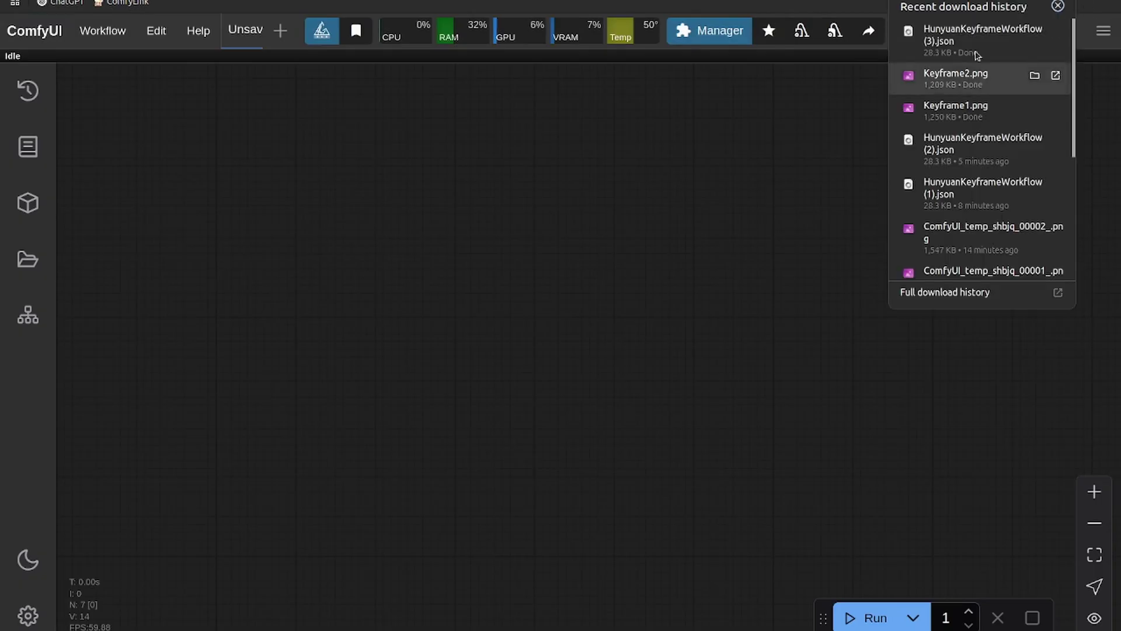
{"action": "left_click_drag", "start_coordinate": [983, 35], "coordinate": [402, 292]}
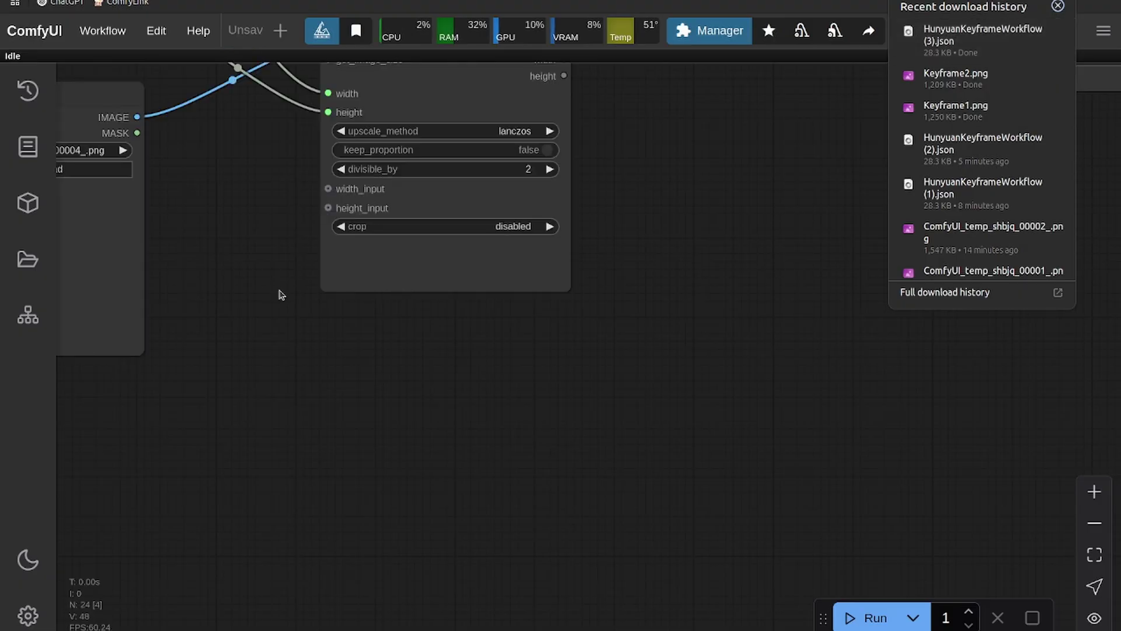
Examine the model, base precision, quantization and attention mode options of the HunyuanVideo Model Loader node
{"action": "scroll", "coordinate": [245, 305], "scroll_direction": "down", "scroll_amount": 2}
{"action": "scroll", "coordinate": [474, 331], "scroll_direction": "up", "scroll_amount": 5}
{"action": "left_click_drag", "start_coordinate": [474, 331], "coordinate": [353, 314]}
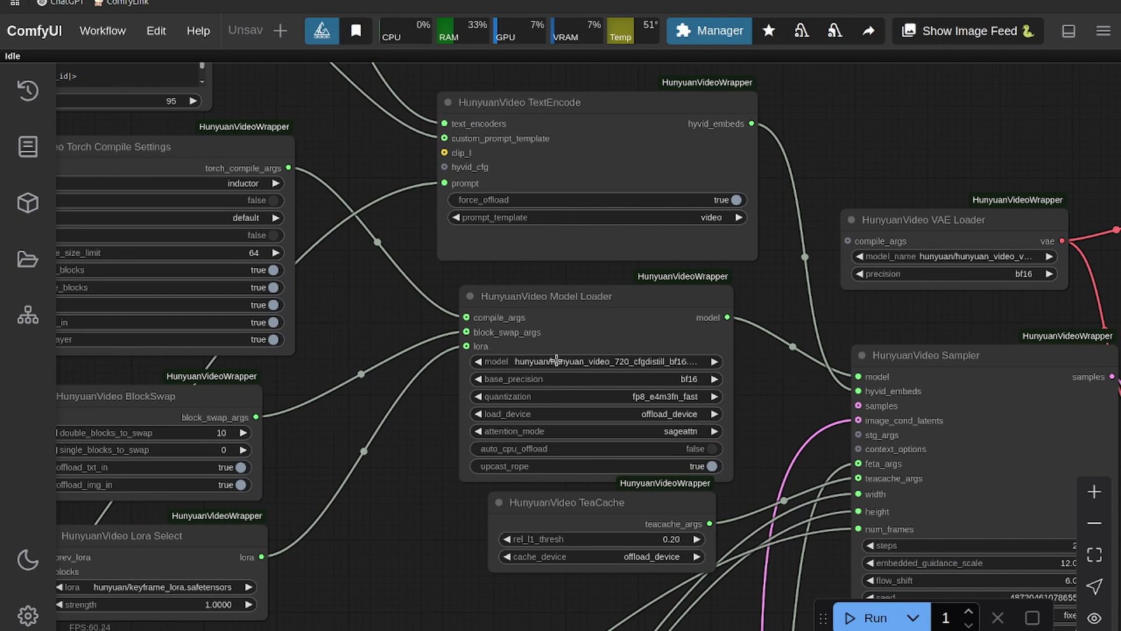
{"action": "left_click", "coordinate": [624, 363]}
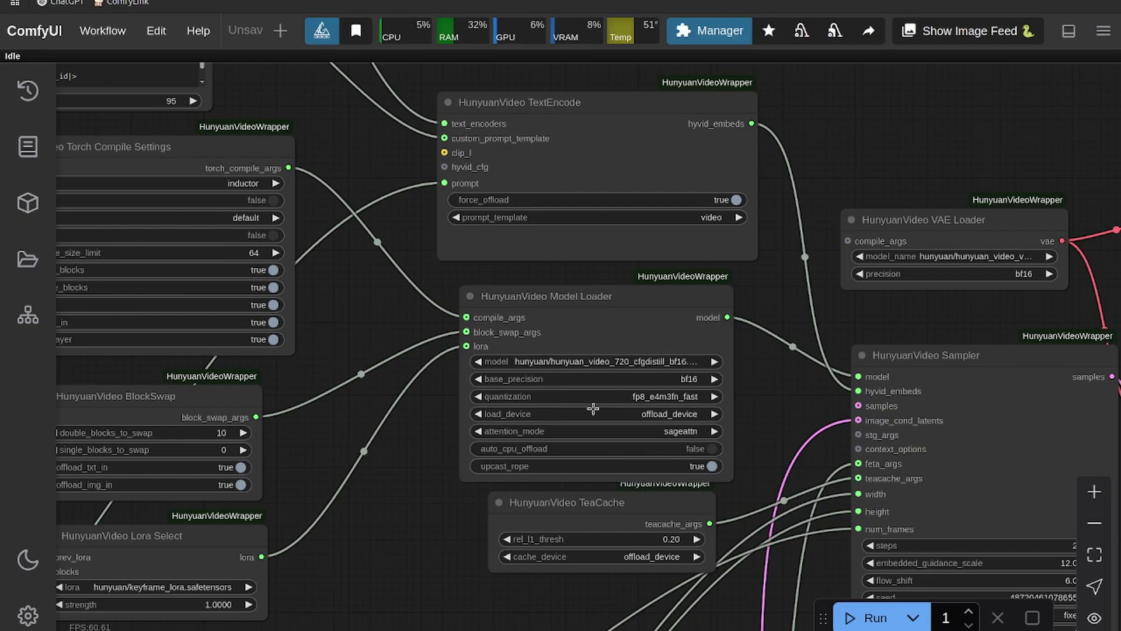
{"action": "left_click", "coordinate": [628, 381]}
{"action": "left_click", "coordinate": [665, 394]}
{"action": "left_click_drag", "start_coordinate": [425, 540], "coordinate": [335, 482]}
{"action": "left_click", "coordinate": [728, 381]}
{"action": "scroll", "coordinate": [535, 400], "scroll_direction": "up", "scroll_amount": 2}
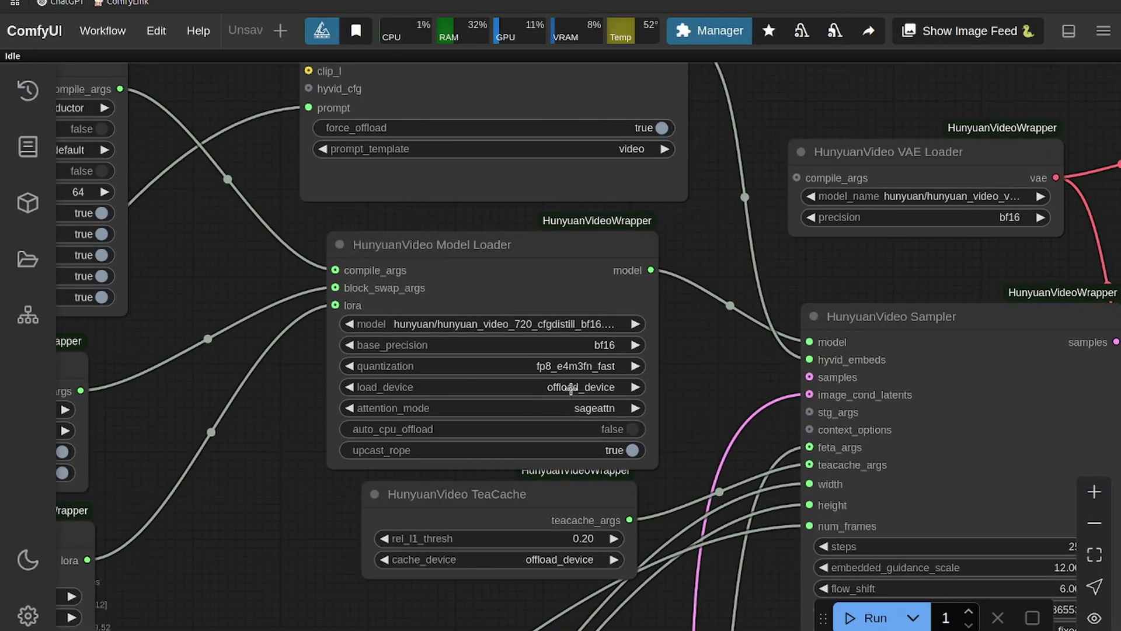
{"action": "left_click", "coordinate": [576, 408]}
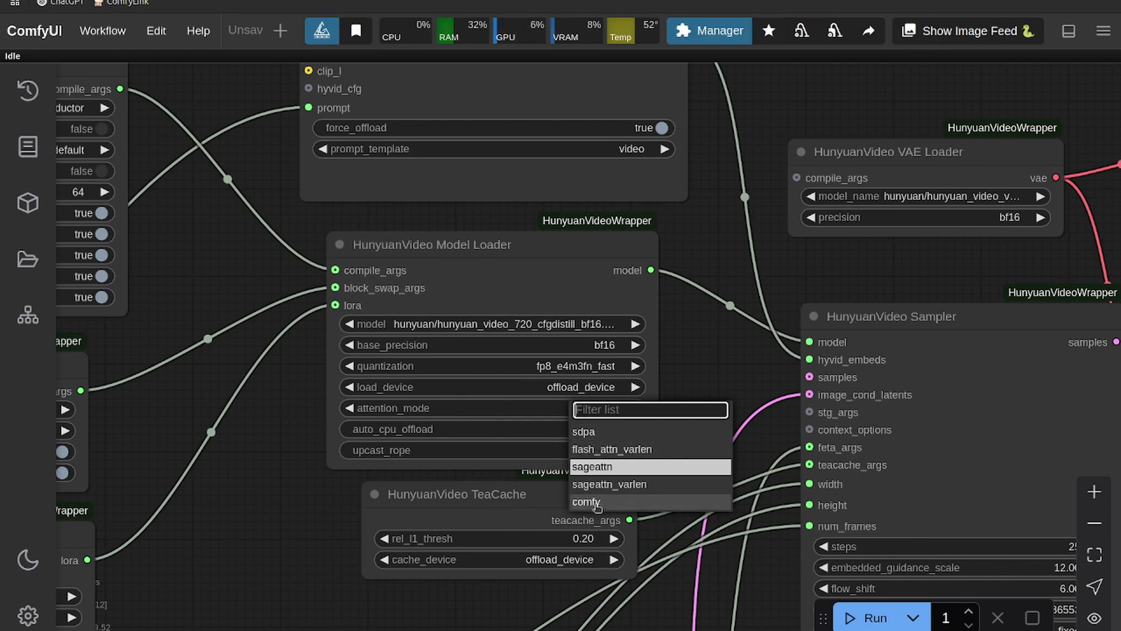
{"action": "left_click_drag", "start_coordinate": [268, 505], "coordinate": [273, 544]}
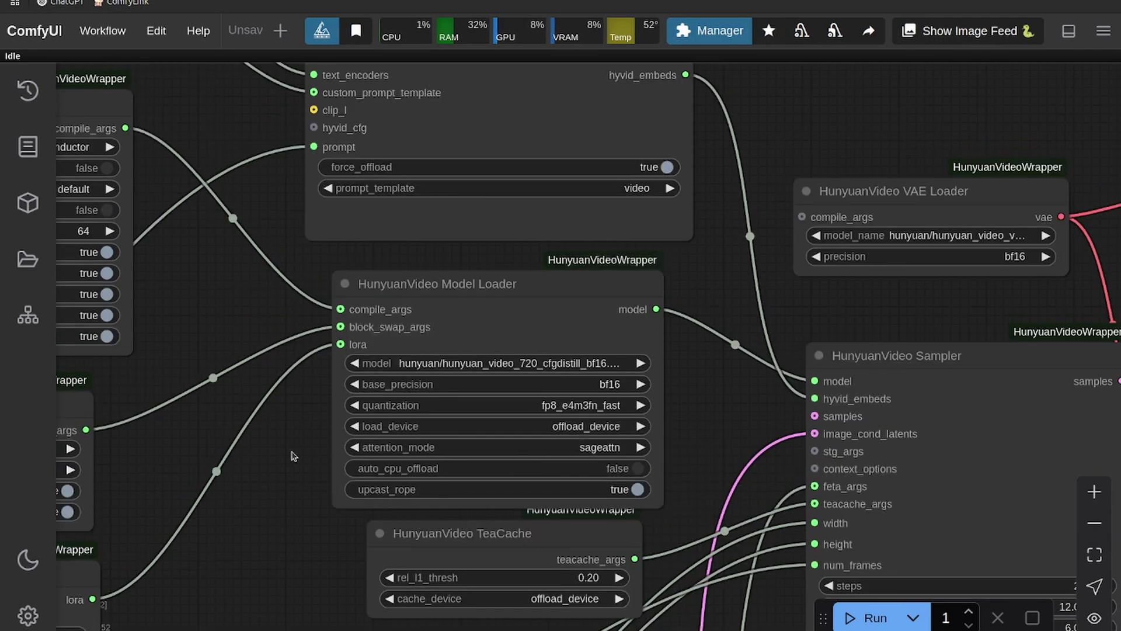
Bypass the HunyuanVideo Torch Compile Settings node and re-enable it
{"action": "scroll", "coordinate": [292, 456], "scroll_direction": "down", "scroll_amount": 3}
{"action": "left_click_drag", "start_coordinate": [257, 480], "coordinate": [506, 477]}
{"action": "left_click_drag", "start_coordinate": [377, 514], "coordinate": [686, 613]}
{"action": "scroll", "coordinate": [351, 276], "scroll_direction": "up", "scroll_amount": 5}
{"action": "scroll", "coordinate": [351, 276], "scroll_direction": "down", "scroll_amount": 2}
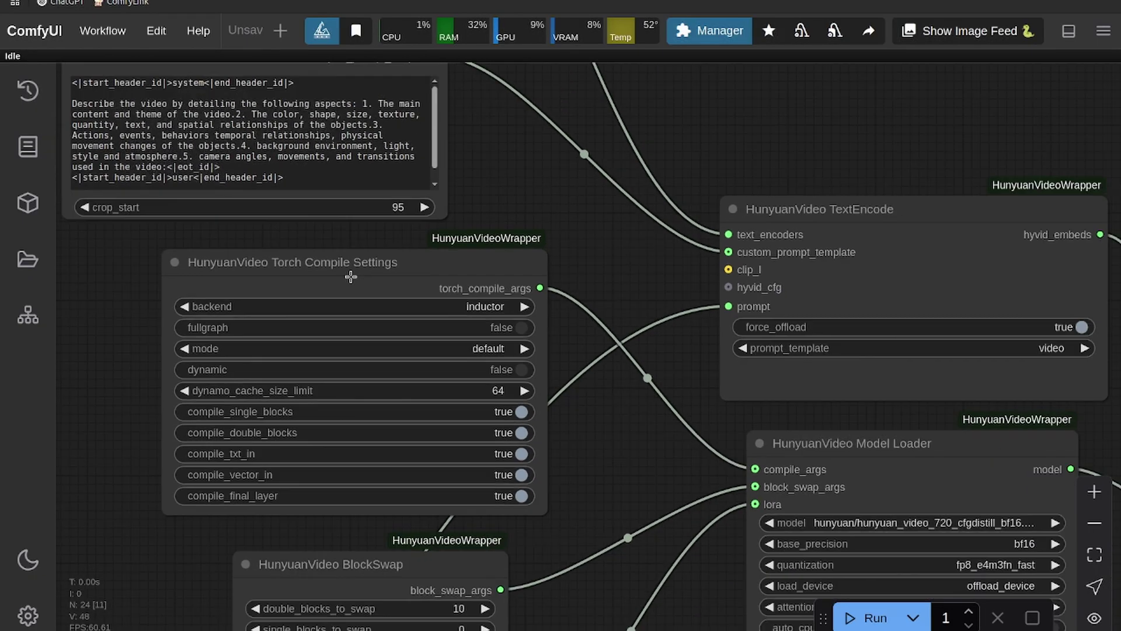
{"action": "right_click", "coordinate": [351, 277]}
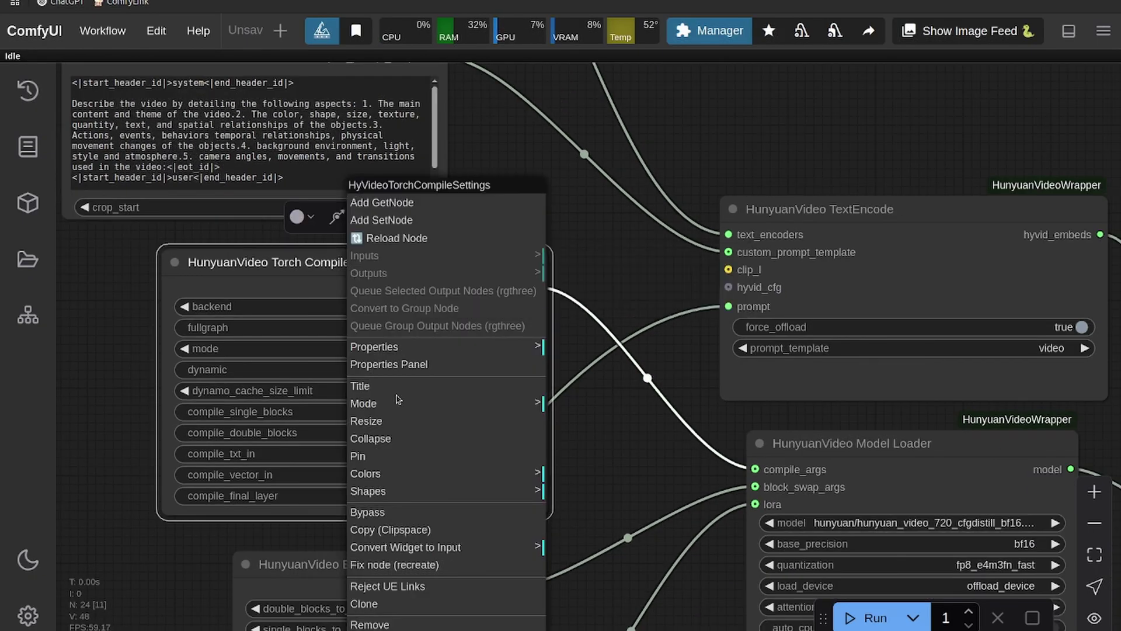
{"action": "left_click", "coordinate": [380, 512]}
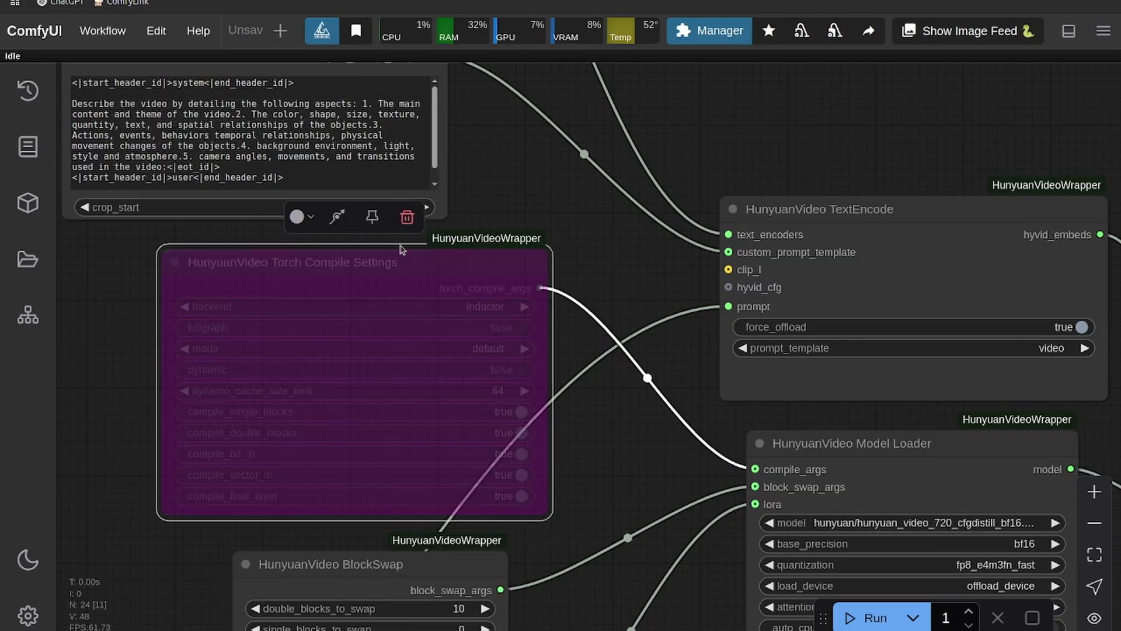
{"action": "right_click", "coordinate": [391, 265]}
{"action": "left_click", "coordinate": [403, 511]}
Set double_blocks_to_swap to 20 and single_blocks_to_swap to 40 in the HunyuanVideo BlockSwap node
{"action": "scroll", "coordinate": [434, 339], "scroll_direction": "down", "scroll_amount": 5}
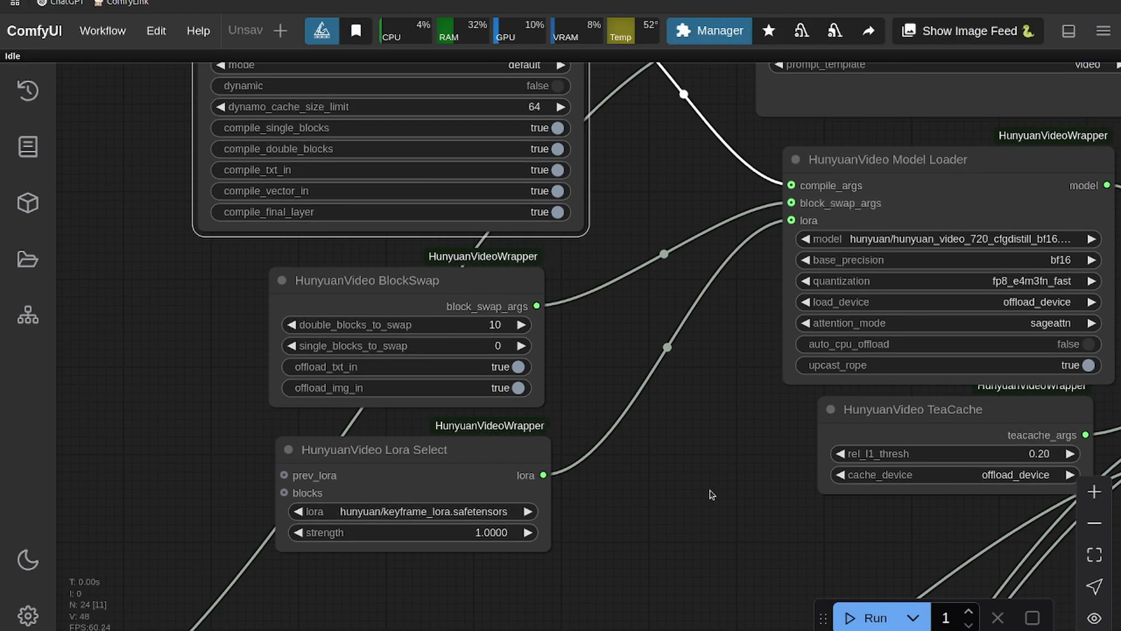
{"action": "left_click", "coordinate": [421, 325]}
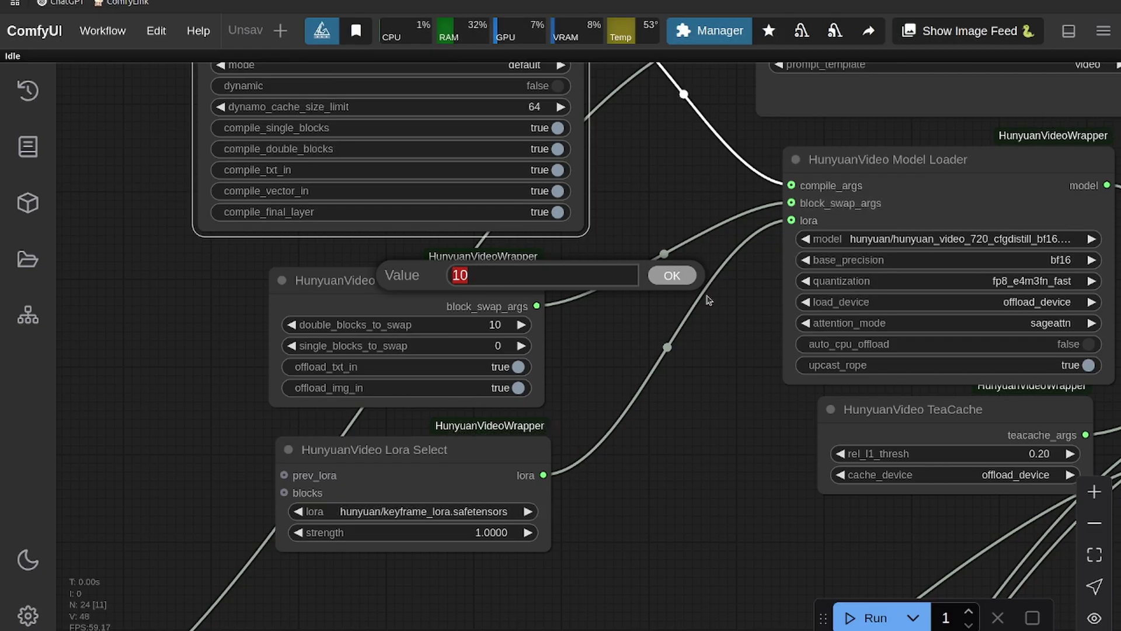
{"action": "type", "text": "20"}
{"action": "key", "text": "Return"}
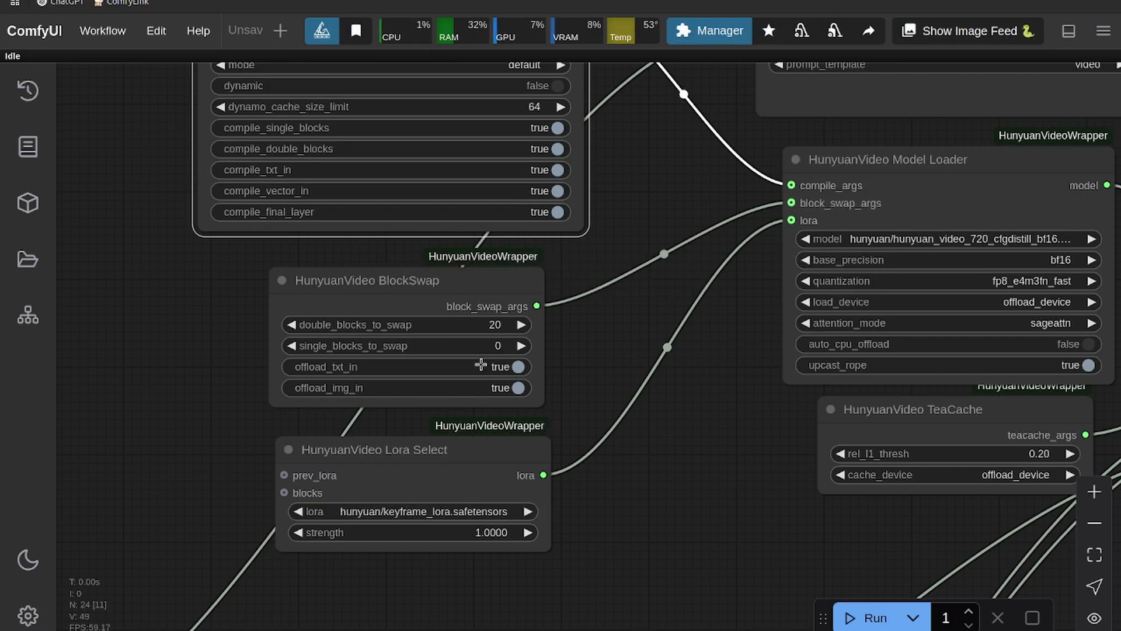
{"action": "left_click", "coordinate": [490, 346]}
{"action": "type", "text": "40"}
{"action": "key", "text": "Return"}
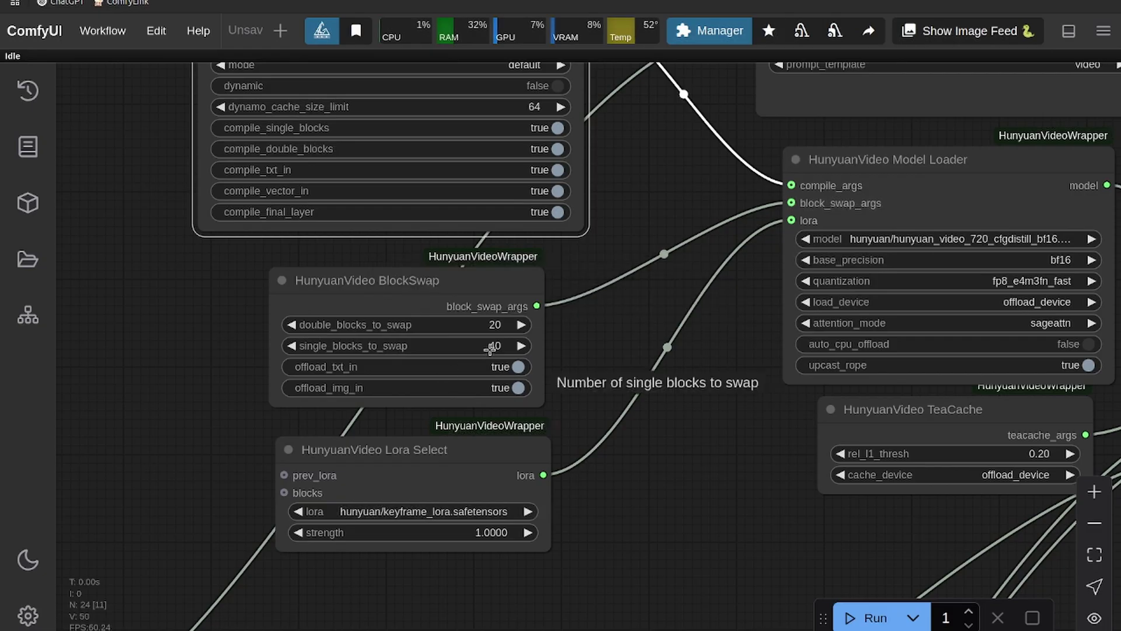
Set single_blocks_to_swap to 0 and double_blocks_to_swap to 10 in the HunyuanVideo BlockSwap node
{"action": "left_click", "coordinate": [492, 345]}
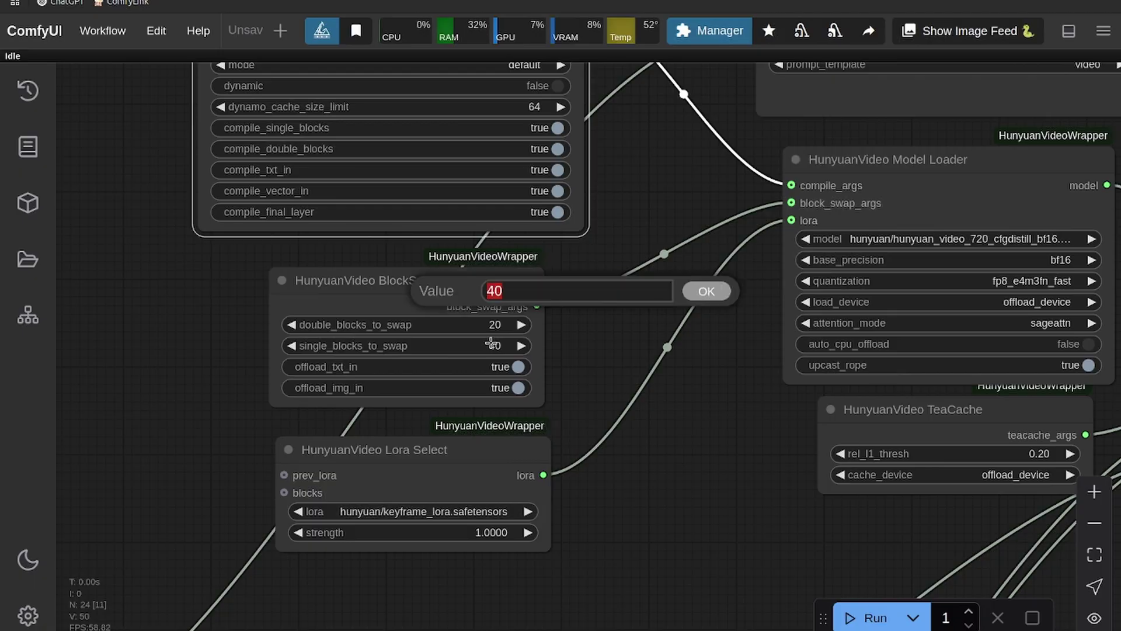
{"action": "key", "text": "Return"}
{"action": "left_click", "coordinate": [485, 325]}
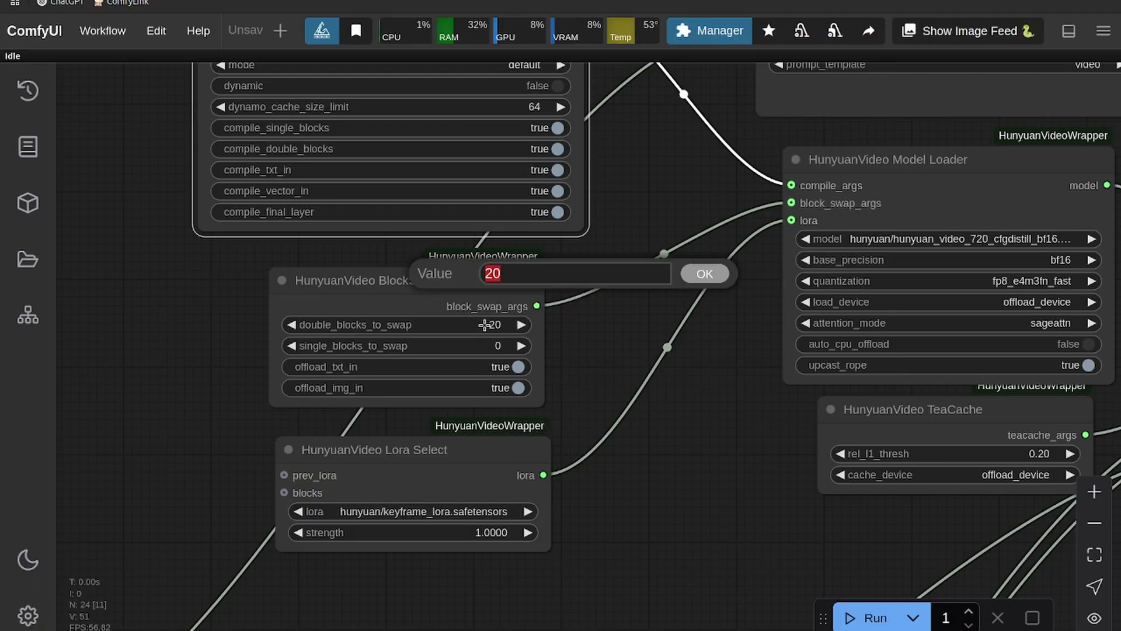
{"action": "type", "text": "10"}
{"action": "key", "text": "Return"}
Examine the VAE Loader's available models and the settings of the text encoder loader and custom prompt template nodes
{"action": "scroll", "coordinate": [487, 333], "scroll_direction": "up", "scroll_amount": 5}
{"action": "scroll", "coordinate": [495, 348], "scroll_direction": "right", "scroll_amount": 2}
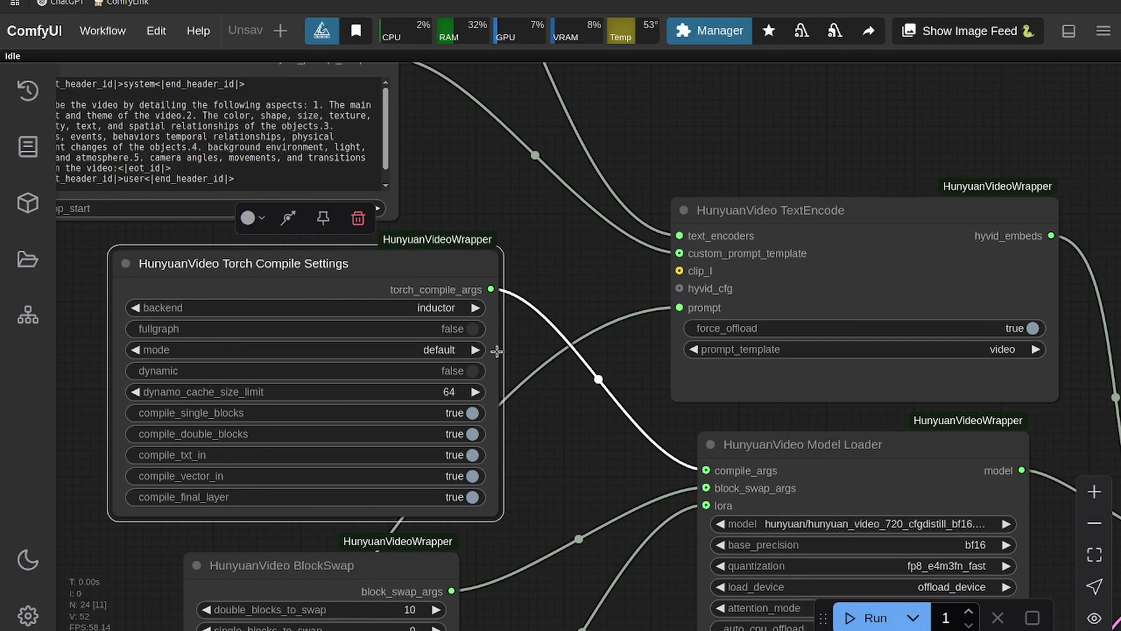
{"action": "scroll", "coordinate": [496, 351], "scroll_direction": "down", "scroll_amount": 3}
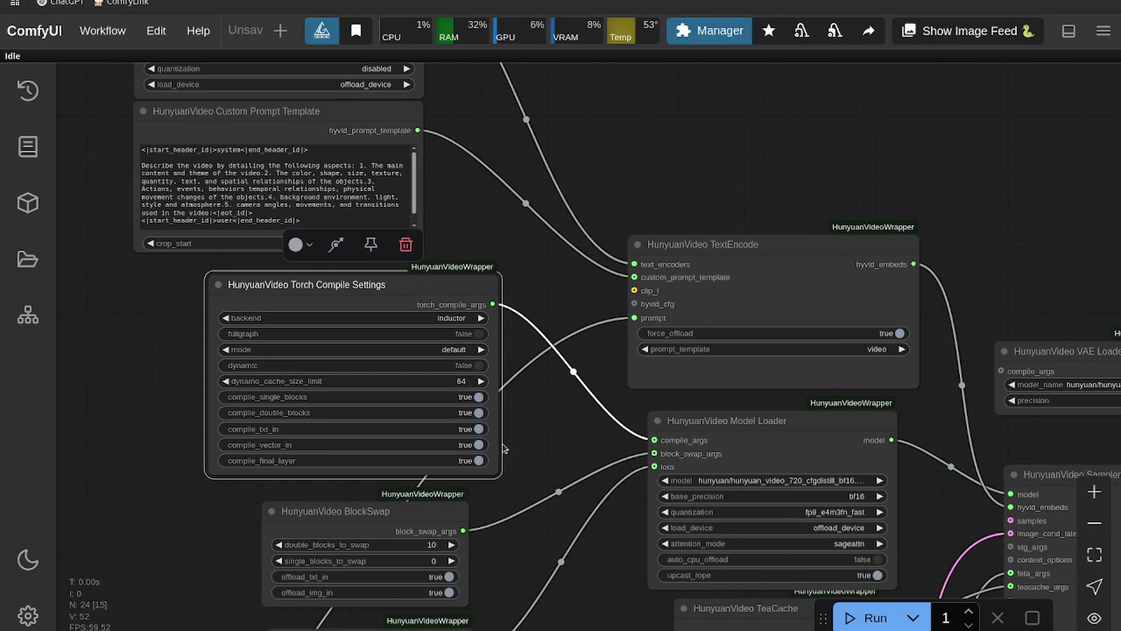
{"action": "scroll", "coordinate": [508, 434], "scroll_direction": "down", "scroll_amount": 3}
{"action": "scroll", "coordinate": [515, 428], "scroll_direction": "down", "scroll_amount": 3}
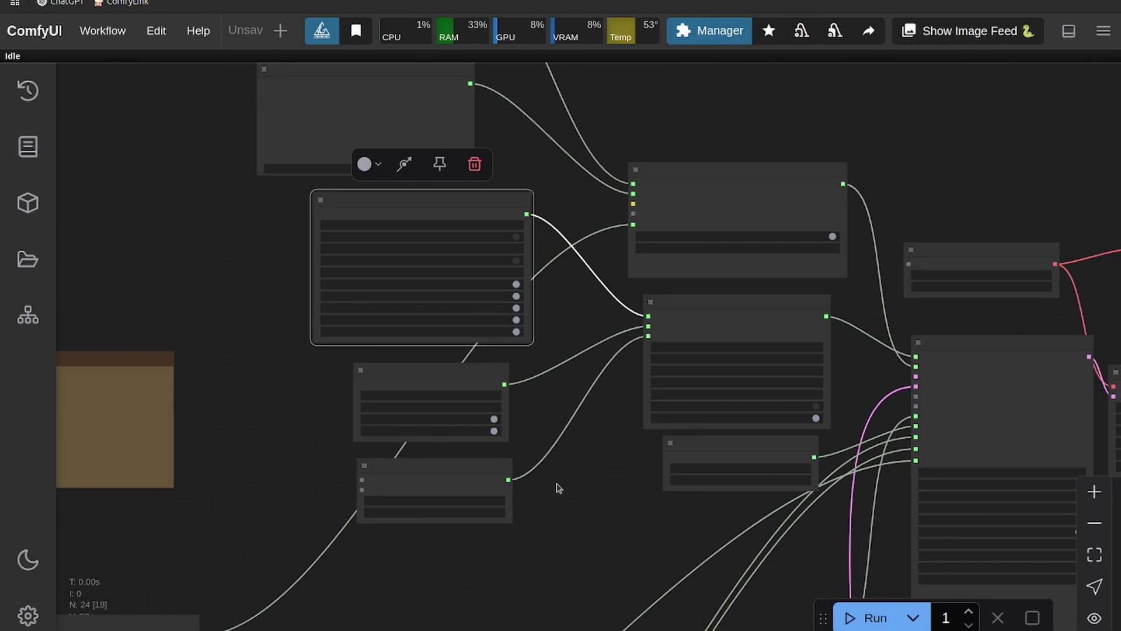
{"action": "left_click_drag", "start_coordinate": [607, 419], "coordinate": [55, 446]}
{"action": "scroll", "coordinate": [585, 573], "scroll_direction": "up", "scroll_amount": 1}
{"action": "scroll", "coordinate": [425, 232], "scroll_direction": "up", "scroll_amount": 5}
{"action": "left_click", "coordinate": [548, 189]}
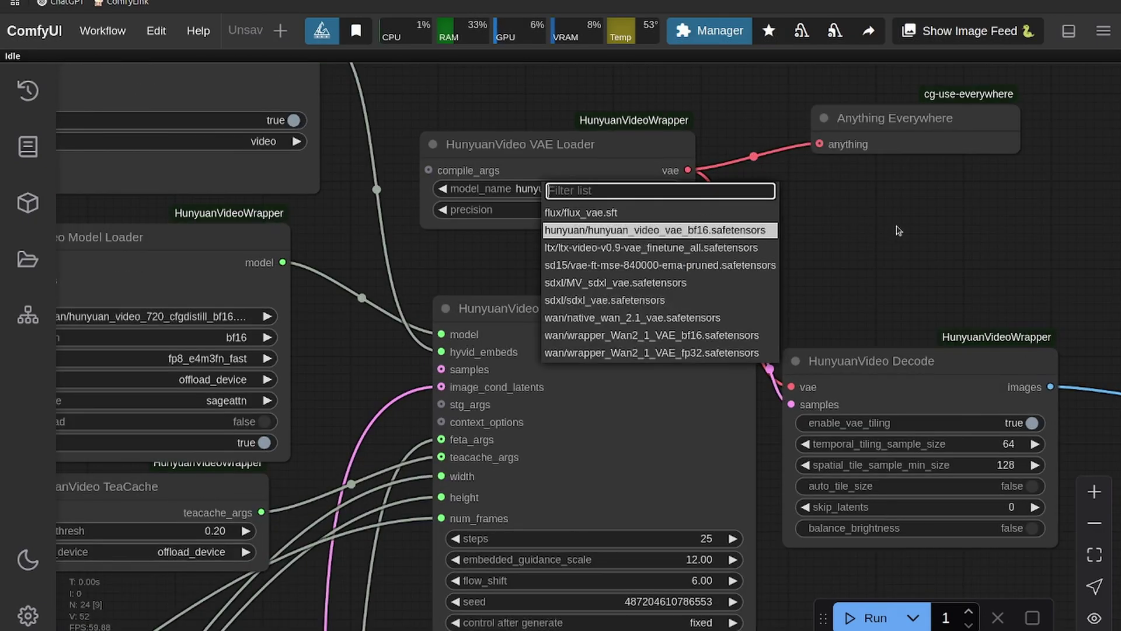
{"action": "scroll", "coordinate": [899, 231], "scroll_direction": "down", "scroll_amount": 3}
{"action": "scroll", "coordinate": [779, 226], "scroll_direction": "up", "scroll_amount": 2}
{"action": "left_click_drag", "start_coordinate": [780, 226], "coordinate": [999, 226]}
{"action": "left_click_drag", "start_coordinate": [442, 292], "coordinate": [463, 541]}
{"action": "left_click_drag", "start_coordinate": [411, 225], "coordinate": [480, 353]}
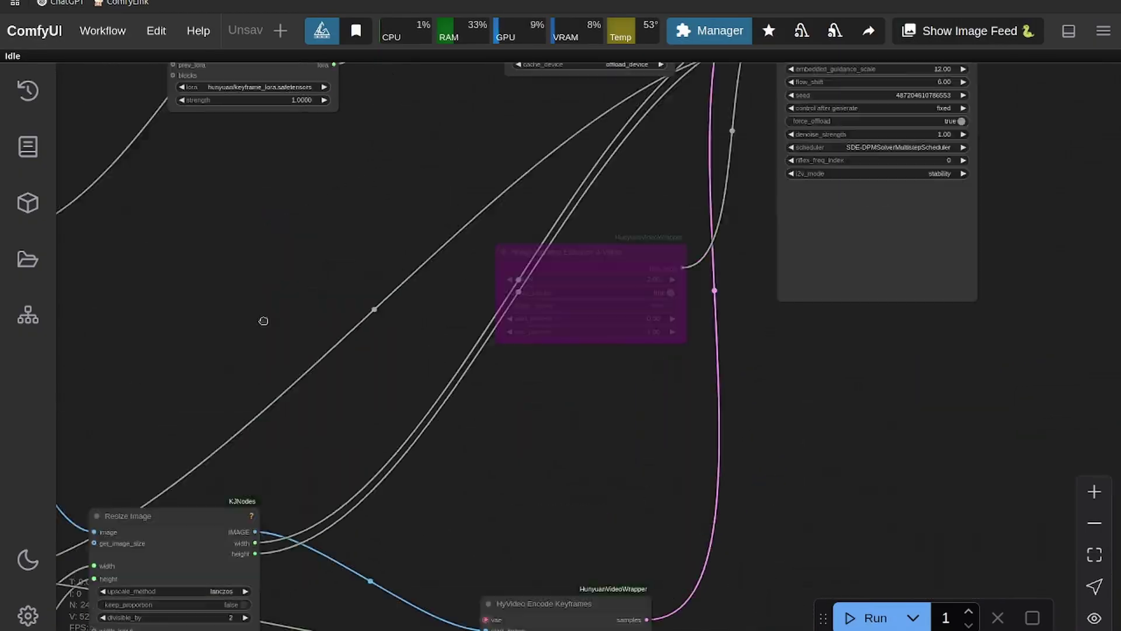
Load the downloaded Keyframe1.png into the Keyframe 1 image node
{"action": "left_click_drag", "start_coordinate": [262, 321], "coordinate": [606, 133]}
{"action": "scroll", "coordinate": [606, 138], "scroll_direction": "down", "scroll_amount": 1}
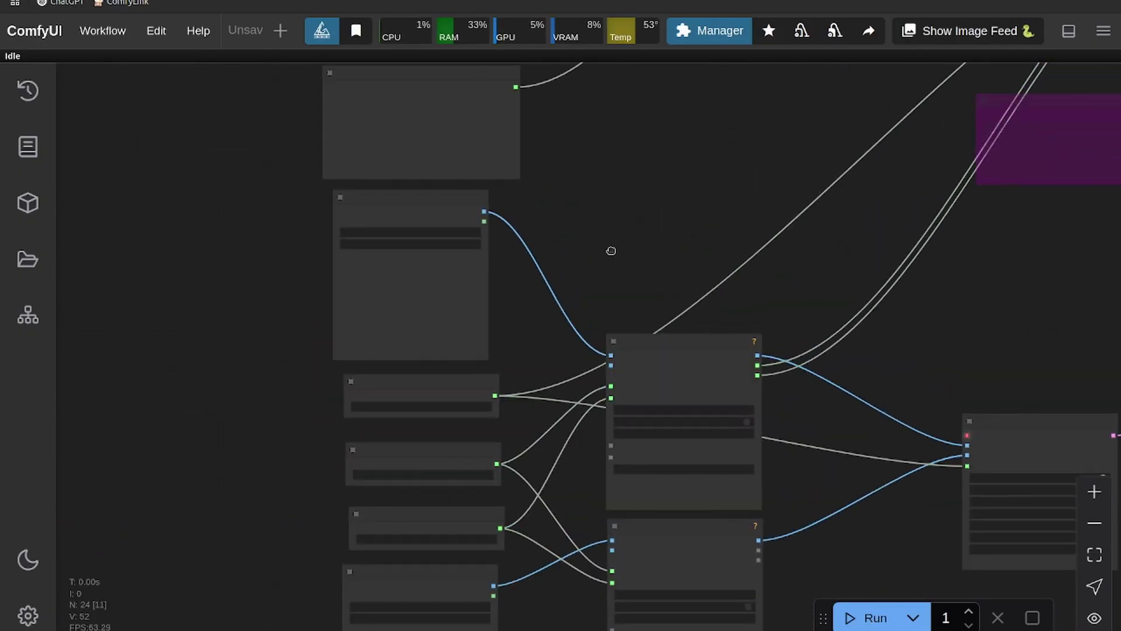
{"action": "scroll", "coordinate": [608, 242], "scroll_direction": "up", "scroll_amount": 2}
{"action": "left_click_drag", "start_coordinate": [583, 215], "coordinate": [581, 270]}
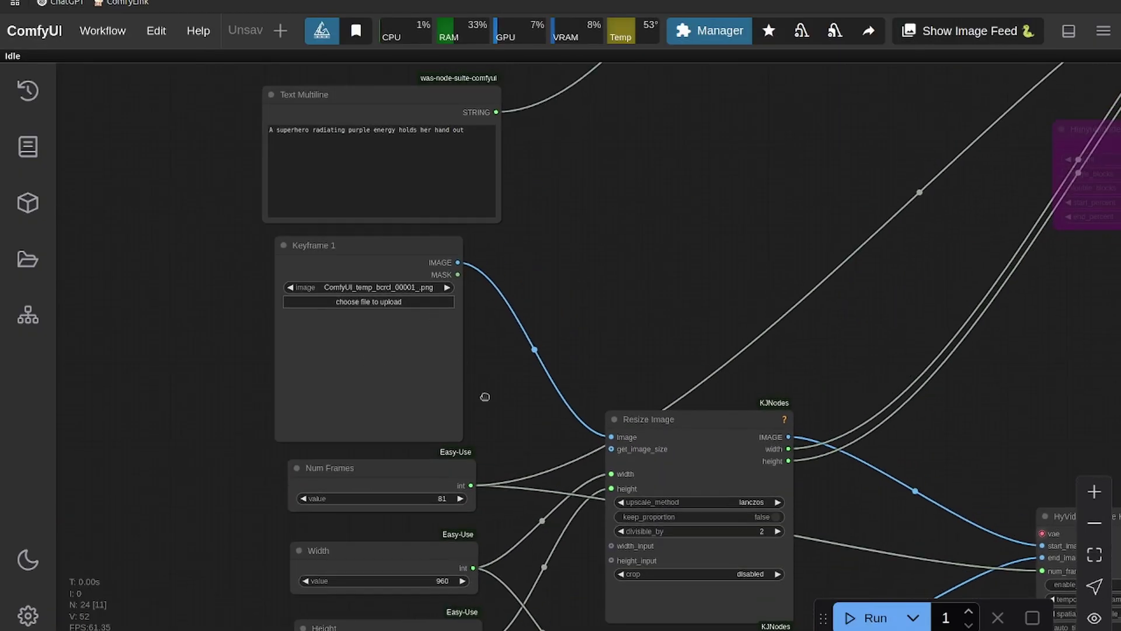
{"action": "left_click_drag", "start_coordinate": [483, 392], "coordinate": [501, 300]}
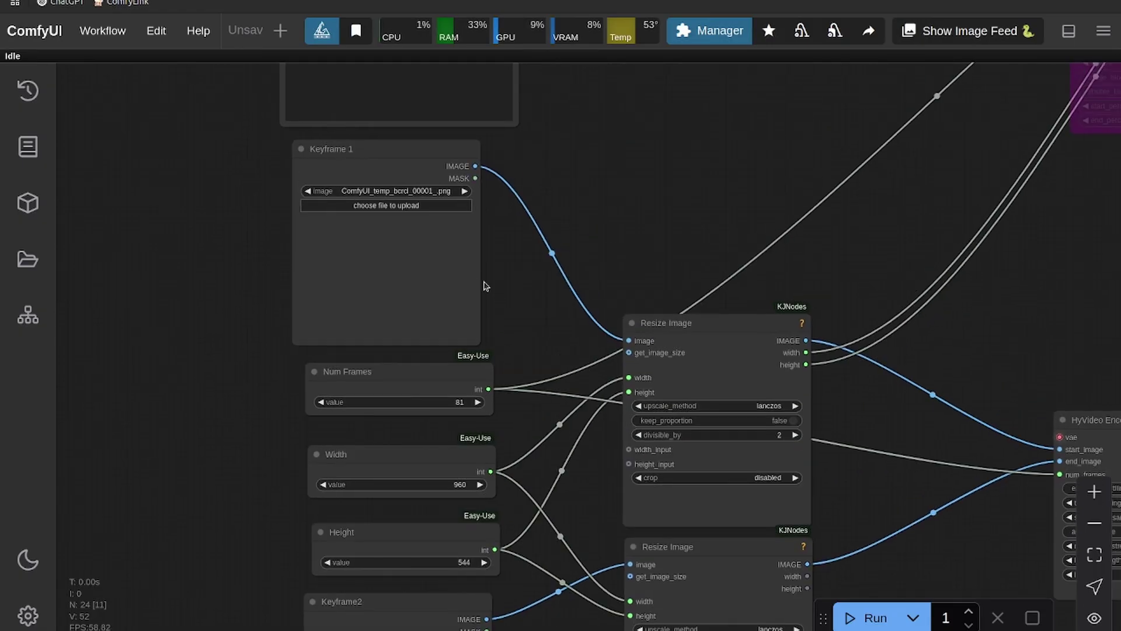
{"action": "left_click_drag", "start_coordinate": [222, 280], "coordinate": [417, 264]}
Load the downloaded Keyframe2.png into the Keyframe2 image node
{"action": "scroll", "coordinate": [175, 326], "scroll_direction": "down", "scroll_amount": 10}
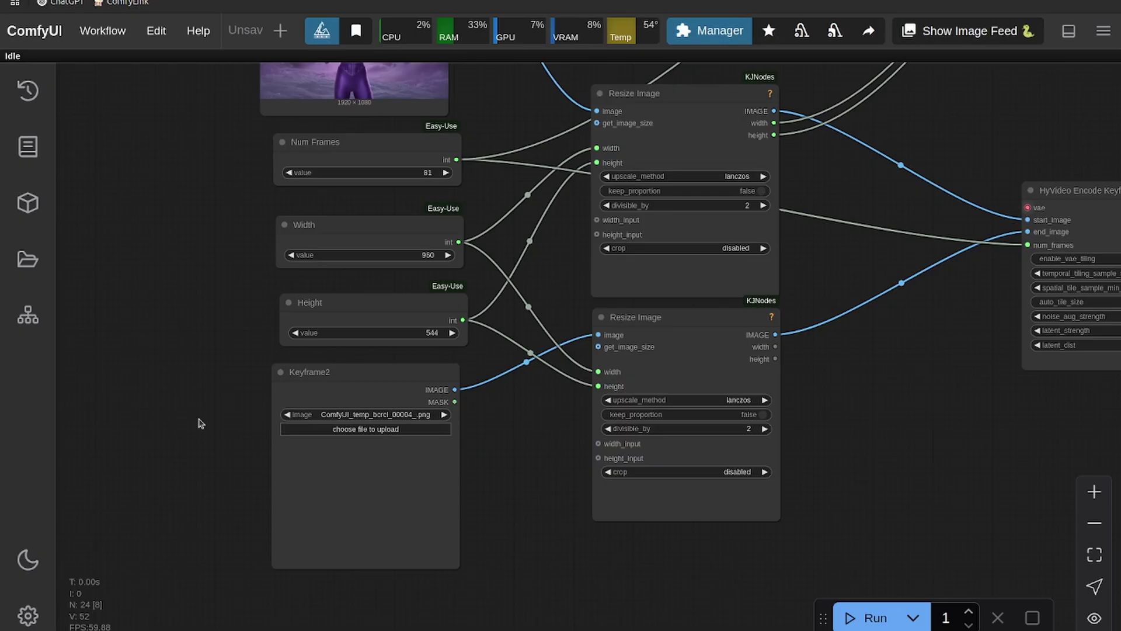
{"action": "left_click_drag", "start_coordinate": [280, 485], "coordinate": [443, 479]}
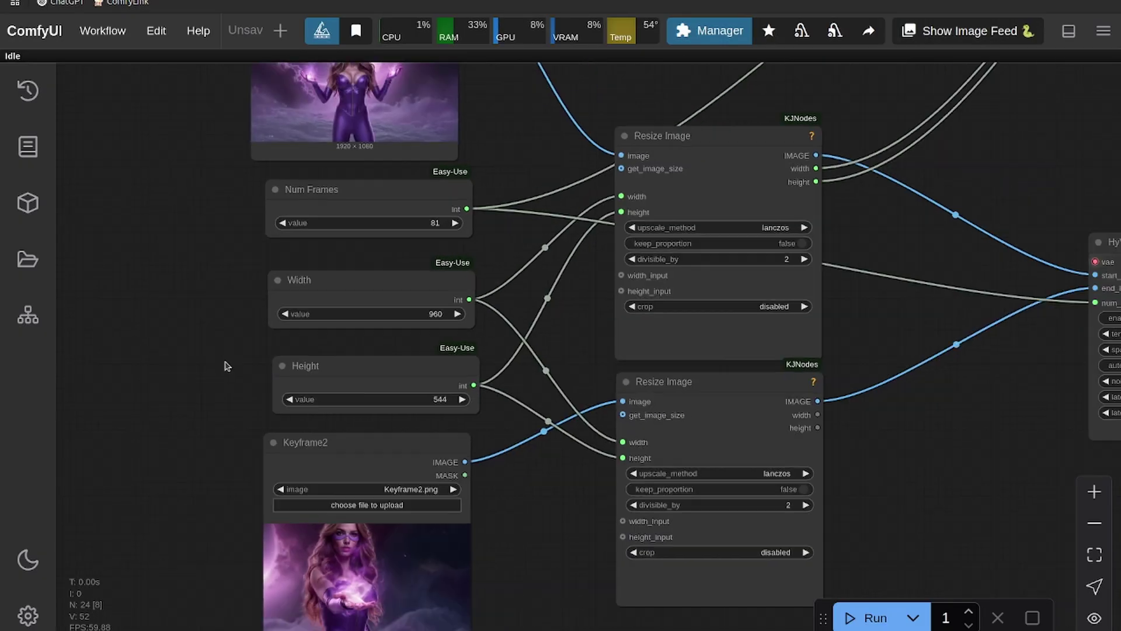
{"action": "left_click_drag", "start_coordinate": [226, 360], "coordinate": [170, 342]}
{"action": "scroll", "coordinate": [204, 378], "scroll_direction": "down", "scroll_amount": 1}
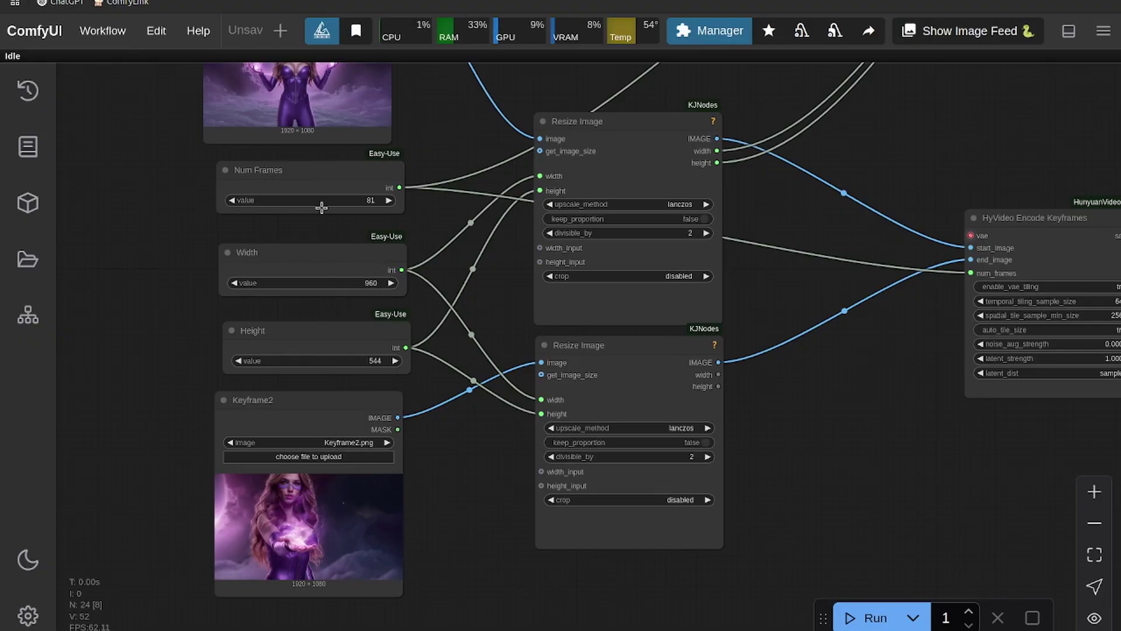
{"action": "scroll", "coordinate": [150, 320], "scroll_direction": "down", "scroll_amount": 5}
{"action": "scroll", "coordinate": [150, 318], "scroll_direction": "up", "scroll_amount": 6}
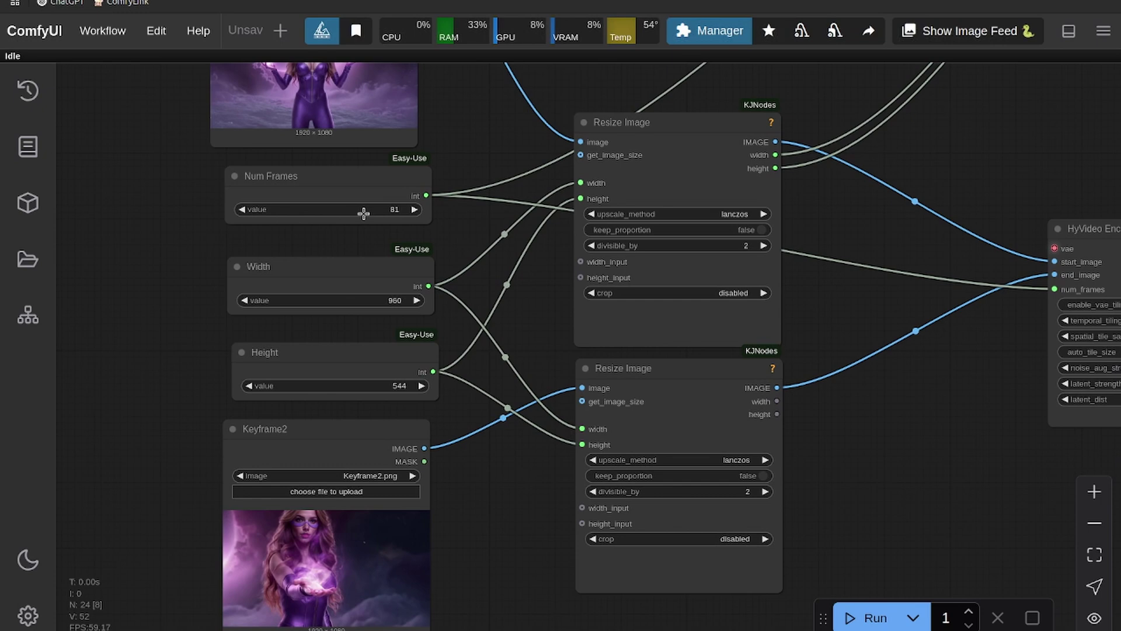
Set Num Frames to 53 and write the n*4 + 1 frame rule with a worked calculation in the adjacent note
{"action": "left_click", "coordinate": [363, 213]}
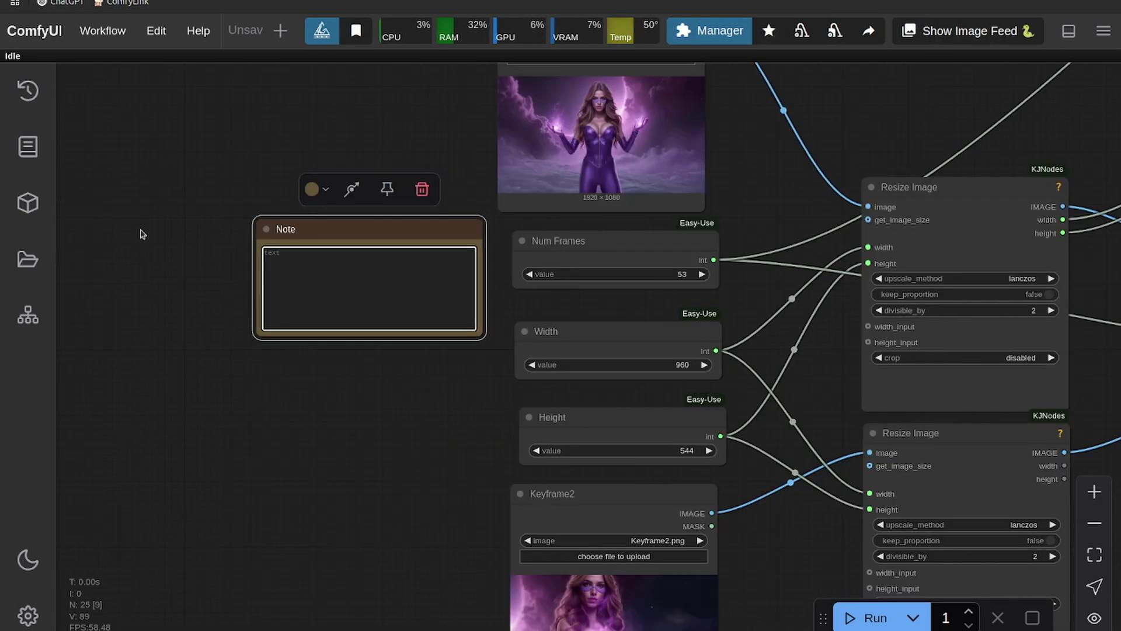
{"action": "type", "text": "n*4 + 1 frames 3 n"}
{"action": "type", "text": "*4+1"}
{"action": "type", "text": " = 3 n"}
{"action": "type", "text": "*4"}
{"action": "type", "text": " -"}
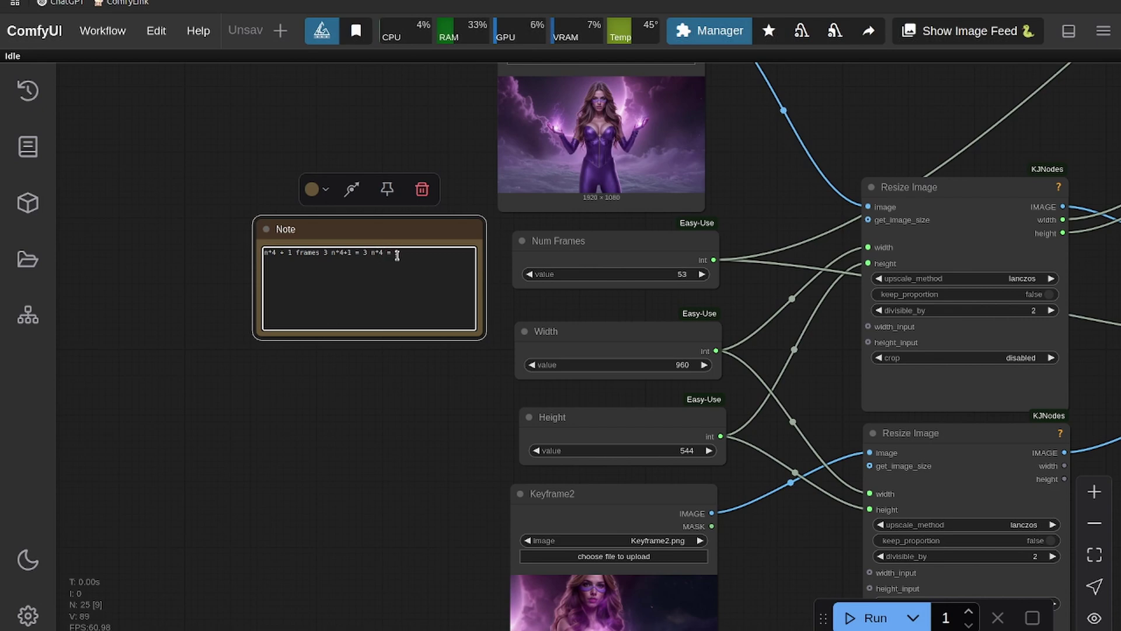
Delete the worked calculation from the note, leaving only n*4 + 1
{"action": "left_click_drag", "start_coordinate": [403, 252], "coordinate": [301, 257]}
{"action": "left_click", "coordinate": [398, 252]}
{"action": "key", "text": "shift+End"}
{"action": "key", "text": "BackSpace"}
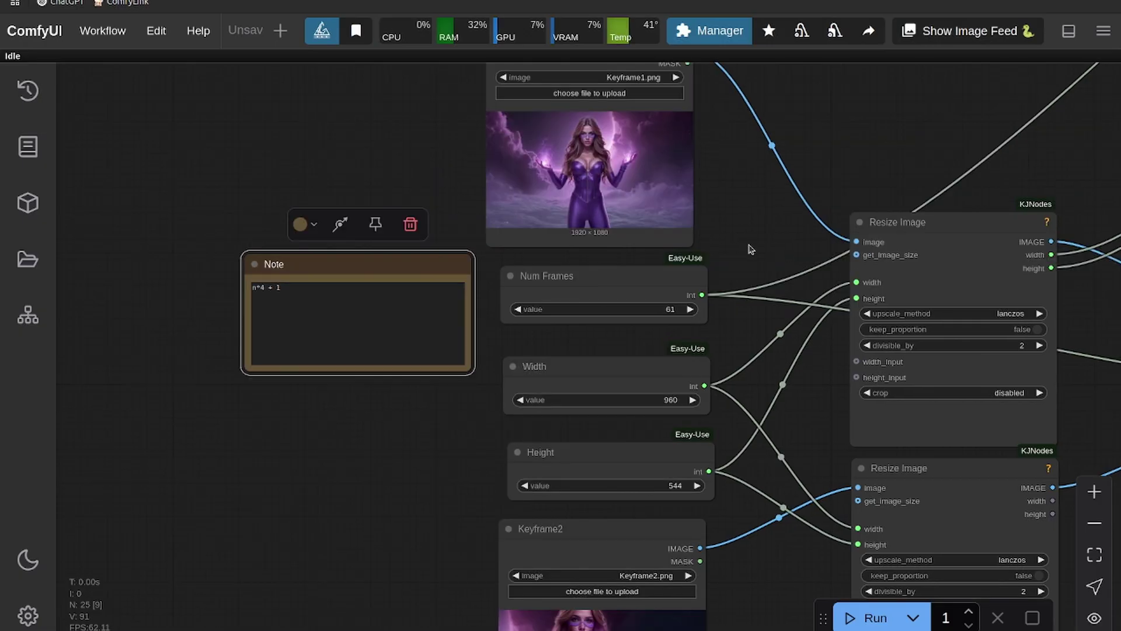
Examine the Num Frames, Width and Height value nodes and how they connect to the Resize Image nodes
{"action": "left_click_drag", "start_coordinate": [290, 290], "coordinate": [194, 287]}
{"action": "left_click_drag", "start_coordinate": [375, 458], "coordinate": [139, 333]}
{"action": "scroll", "coordinate": [139, 333], "scroll_direction": "down", "scroll_amount": 4}
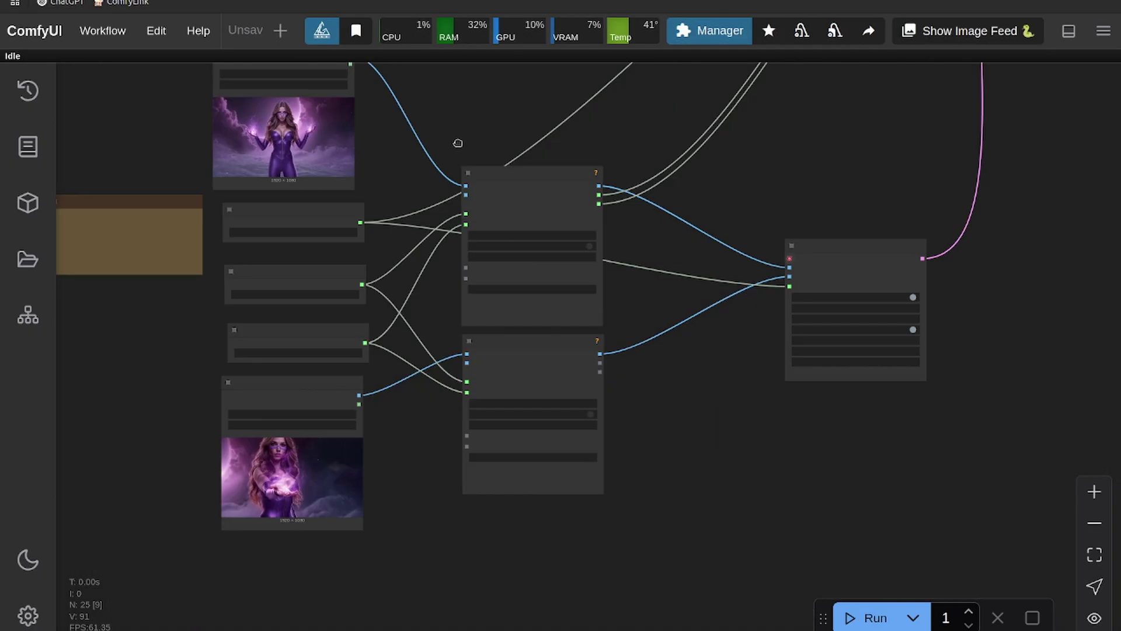
{"action": "left_click_drag", "start_coordinate": [457, 142], "coordinate": [566, 104]}
{"action": "scroll", "coordinate": [550, 134], "scroll_direction": "up", "scroll_amount": 2}
{"action": "scroll", "coordinate": [431, 298], "scroll_direction": "up", "scroll_amount": 4}
{"action": "left_click_drag", "start_coordinate": [120, 327], "coordinate": [125, 395]}
{"action": "scroll", "coordinate": [397, 321], "scroll_direction": "down", "scroll_amount": 1}
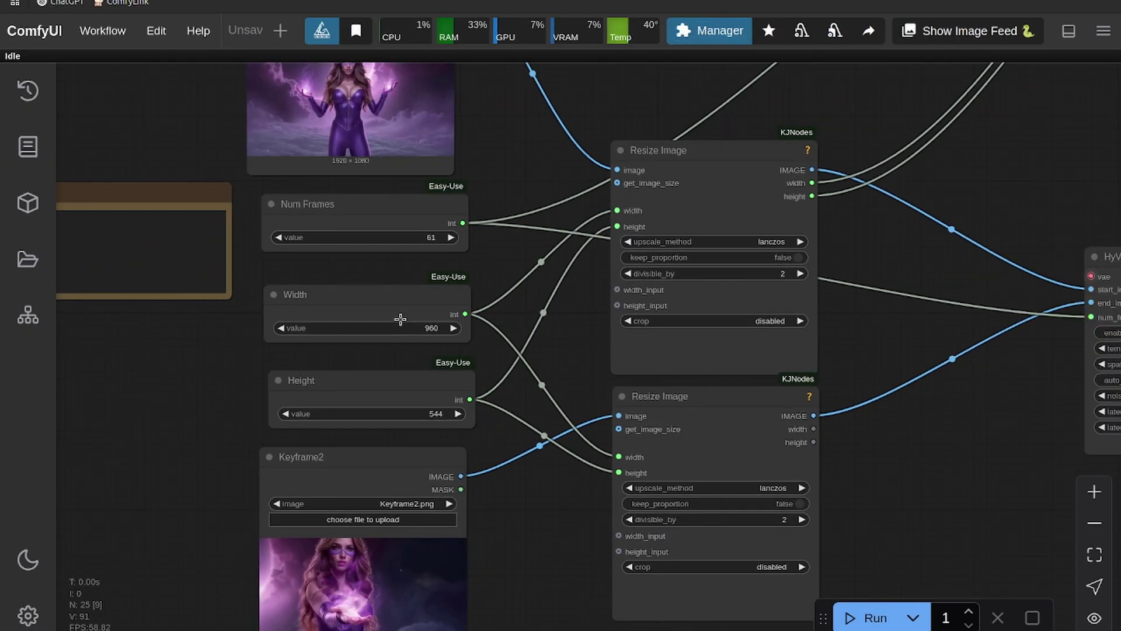
{"action": "scroll", "coordinate": [412, 295], "scroll_direction": "down", "scroll_amount": 1}
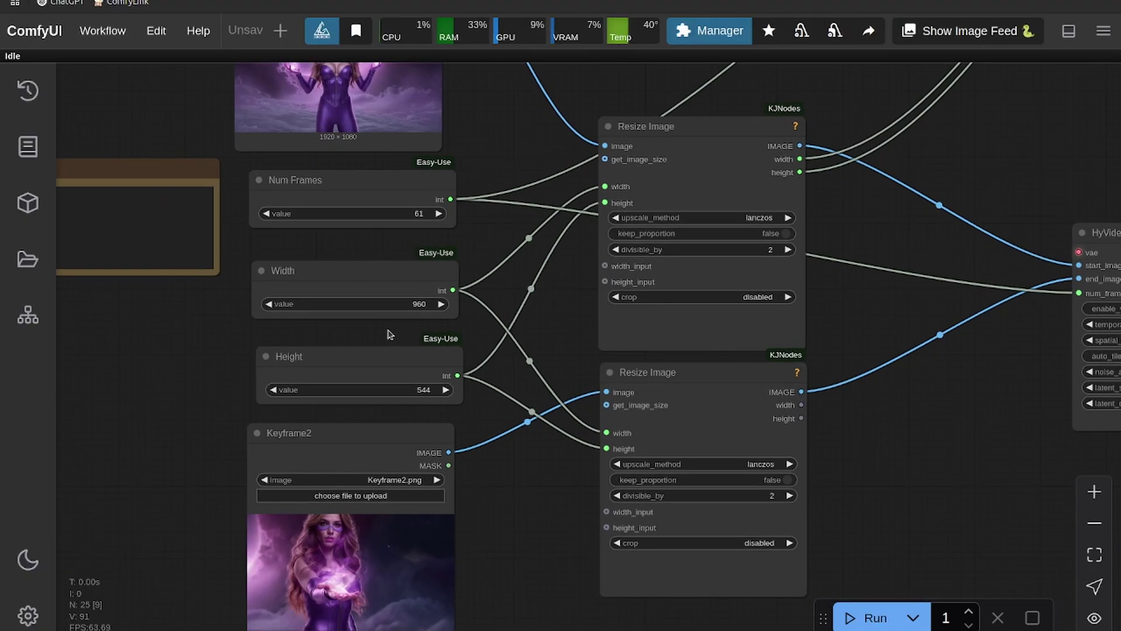
{"action": "left_click_drag", "start_coordinate": [351, 271], "coordinate": [345, 263]}
{"action": "left_click_drag", "start_coordinate": [342, 354], "coordinate": [336, 340]}
Examine both Resize Image nodes and the settings of the HyVideo Encode Keyframes node they feed
{"action": "scroll", "coordinate": [456, 327], "scroll_direction": "down", "scroll_amount": 4}
{"action": "scroll", "coordinate": [717, 317], "scroll_direction": "up", "scroll_amount": 3}
{"action": "left_click_drag", "start_coordinate": [717, 317], "coordinate": [644, 449]}
{"action": "scroll", "coordinate": [790, 168], "scroll_direction": "down", "scroll_amount": 5}
{"action": "left_click_drag", "start_coordinate": [726, 229], "coordinate": [621, 338]}
{"action": "scroll", "coordinate": [875, 242], "scroll_direction": "up", "scroll_amount": 5}
{"action": "left_click_drag", "start_coordinate": [875, 242], "coordinate": [657, 327]}
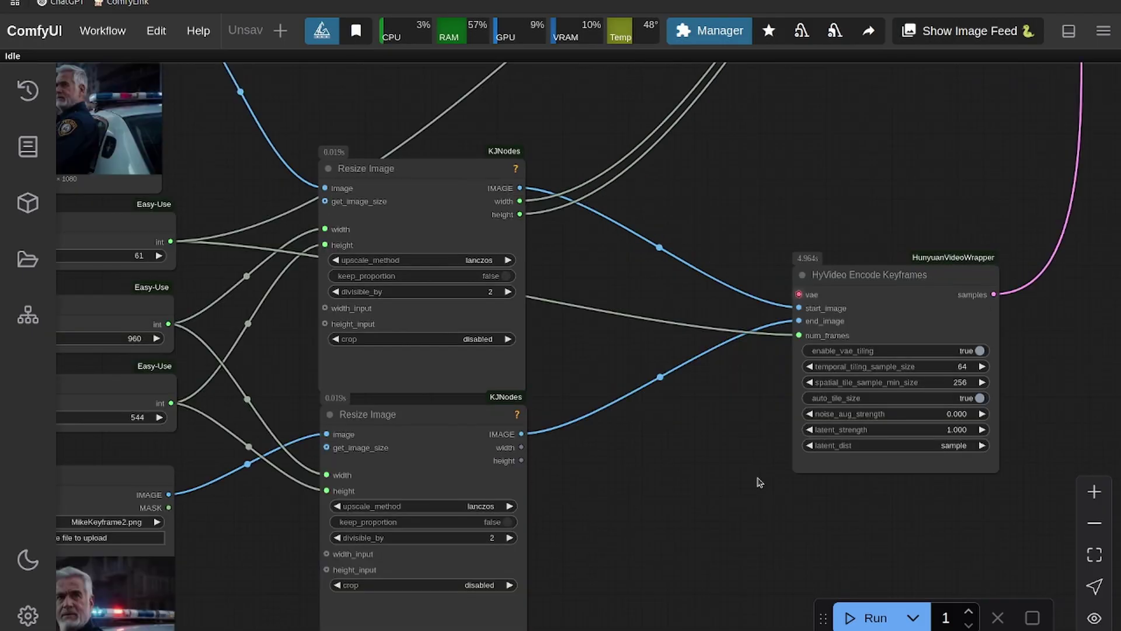
Choose FlowMatchDiscreteScheduler as the HunyuanVideo Sampler's scheduler and check its i2v_mode setting
{"action": "left_click_drag", "start_coordinate": [758, 480], "coordinate": [379, 588]}
{"action": "left_click_drag", "start_coordinate": [553, 243], "coordinate": [159, 630]}
{"action": "left_click_drag", "start_coordinate": [498, 523], "coordinate": [476, 581]}
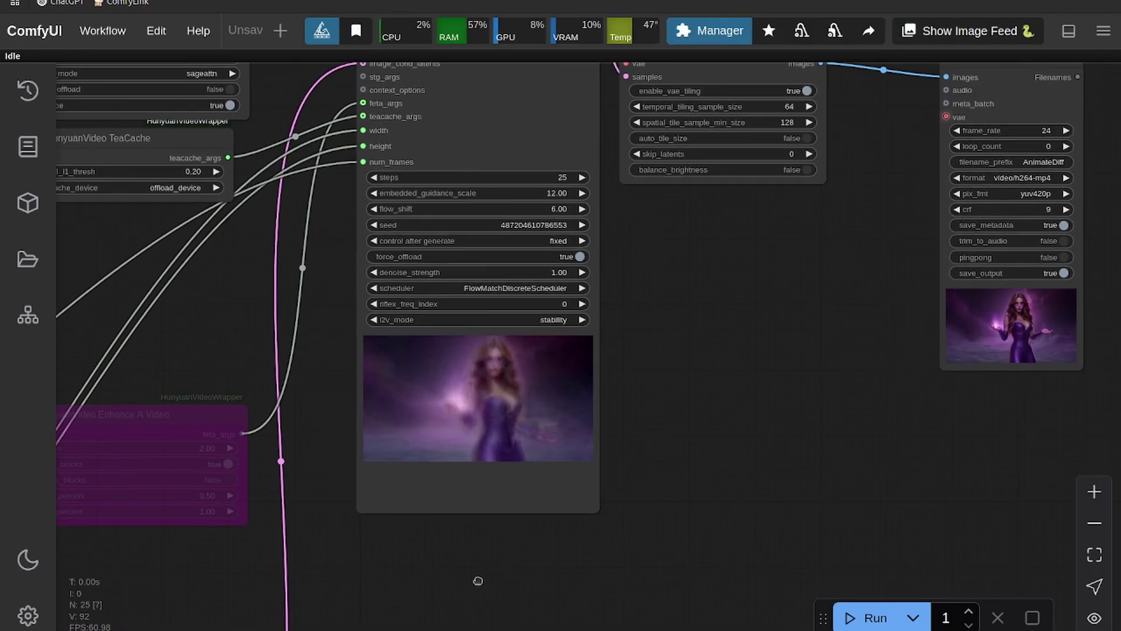
{"action": "left_click", "coordinate": [516, 288]}
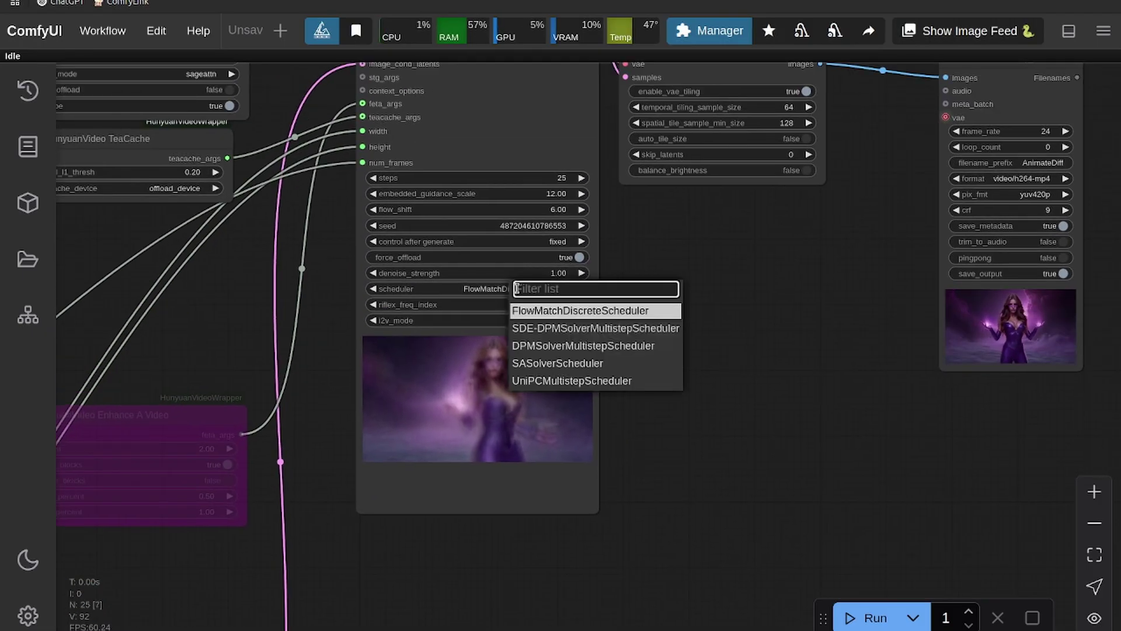
{"action": "left_click", "coordinate": [565, 311]}
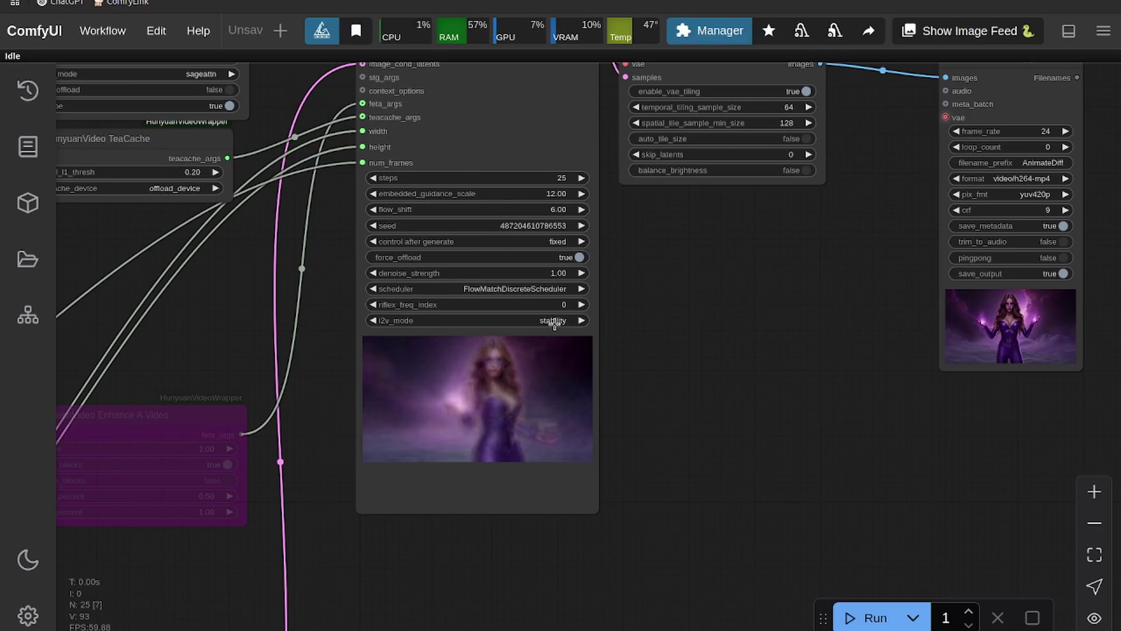
{"action": "left_click", "coordinate": [552, 320]}
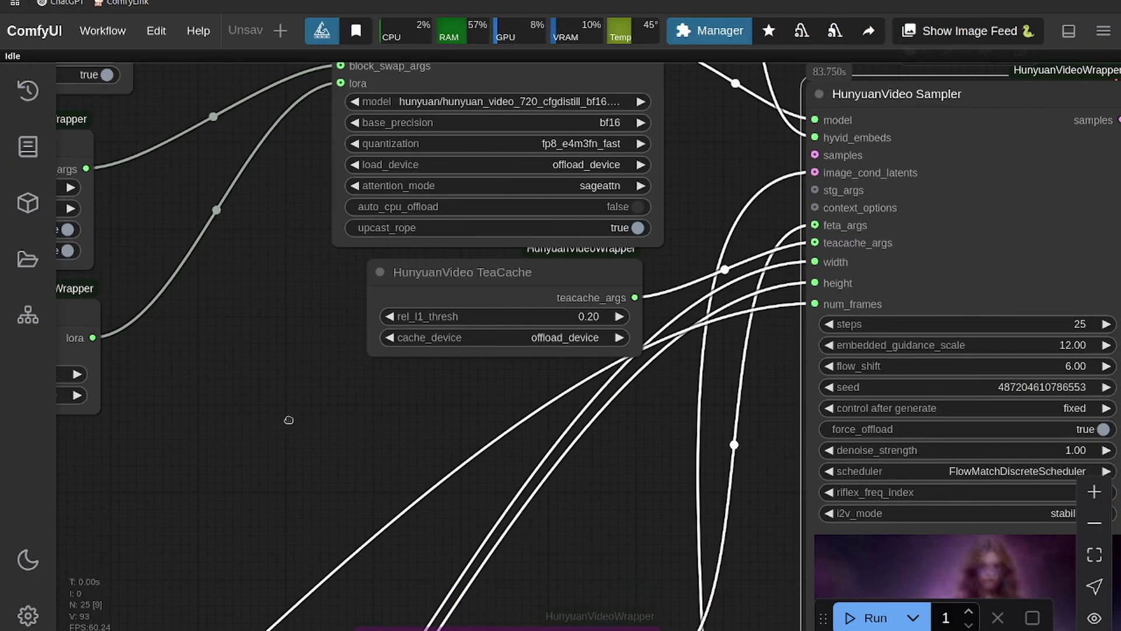
Set rel_l1_thresh to 0.05 in the HunyuanVideo TeaCache node
{"action": "left_click_drag", "start_coordinate": [598, 306], "coordinate": [539, 318]}
{"action": "left_click", "coordinate": [518, 325]}
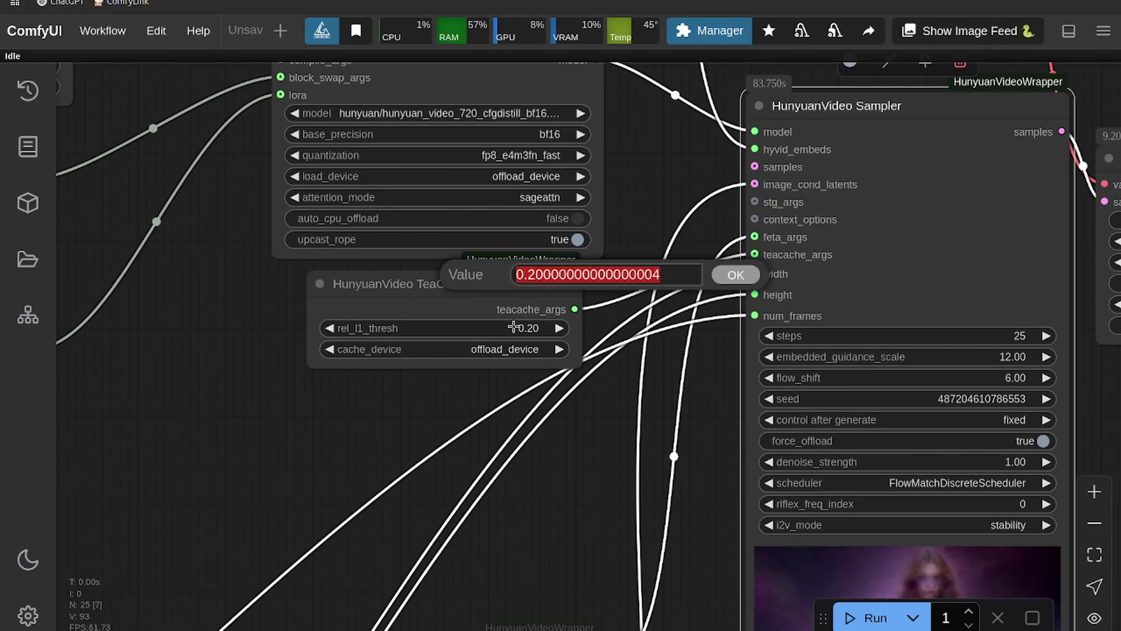
{"action": "type", "text": "0.05"}
{"action": "key", "text": "Return"}
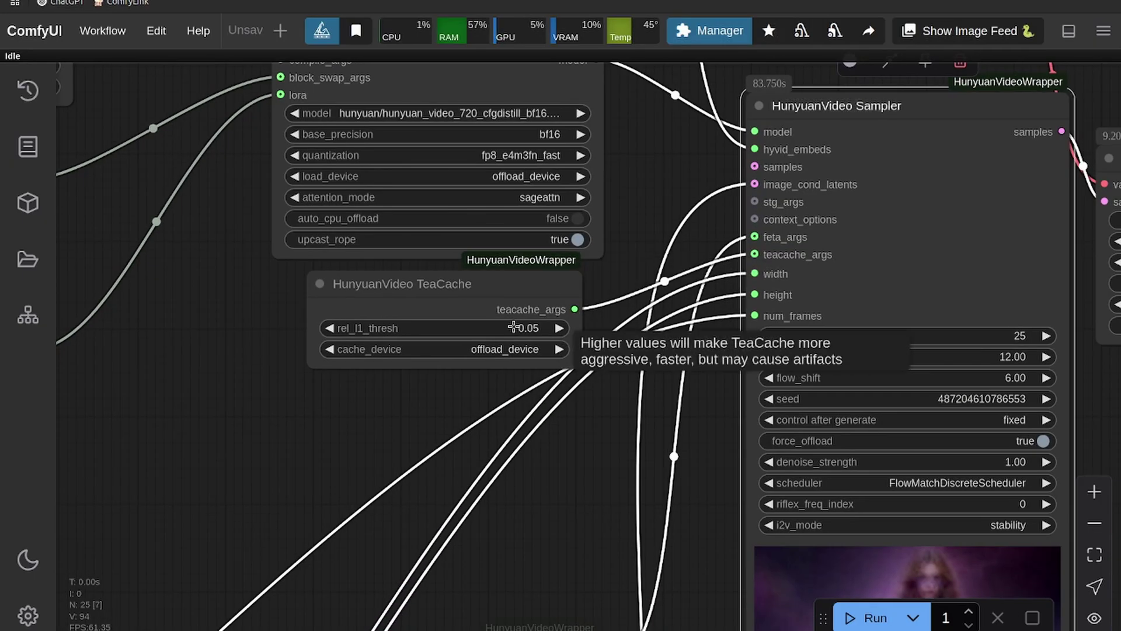
Review the HunyuanVideo Sampler's settings, preview and available schedulers without changing them
{"action": "scroll", "coordinate": [459, 377], "scroll_direction": "down", "scroll_amount": 5}
{"action": "scroll", "coordinate": [458, 377], "scroll_direction": "down", "scroll_amount": 3}
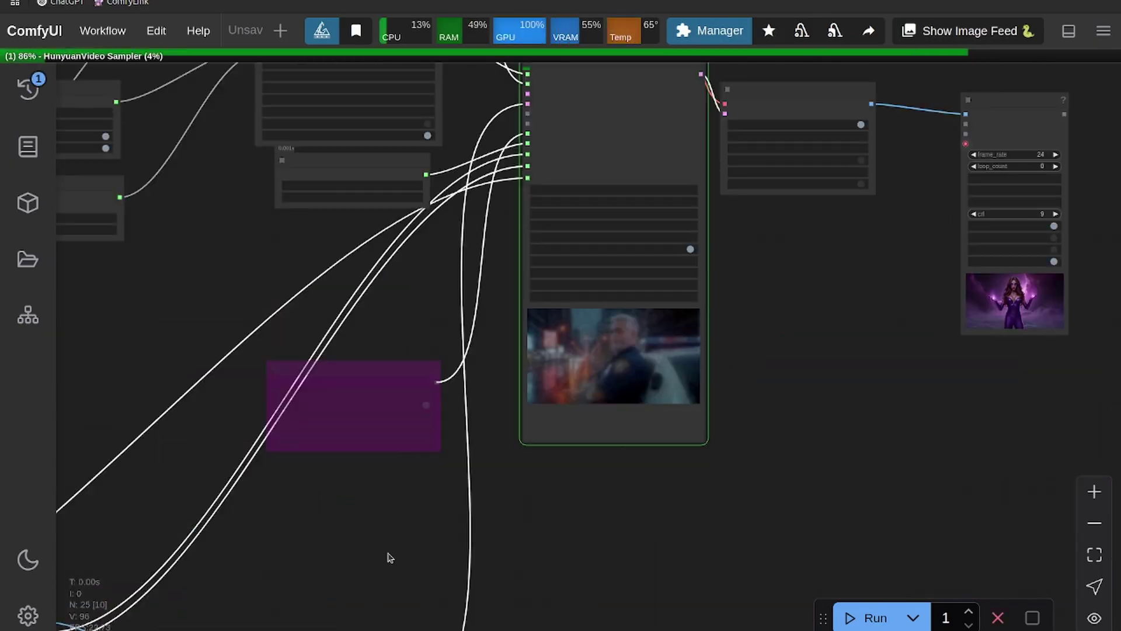
{"action": "scroll", "coordinate": [388, 555], "scroll_direction": "up", "scroll_amount": 3}
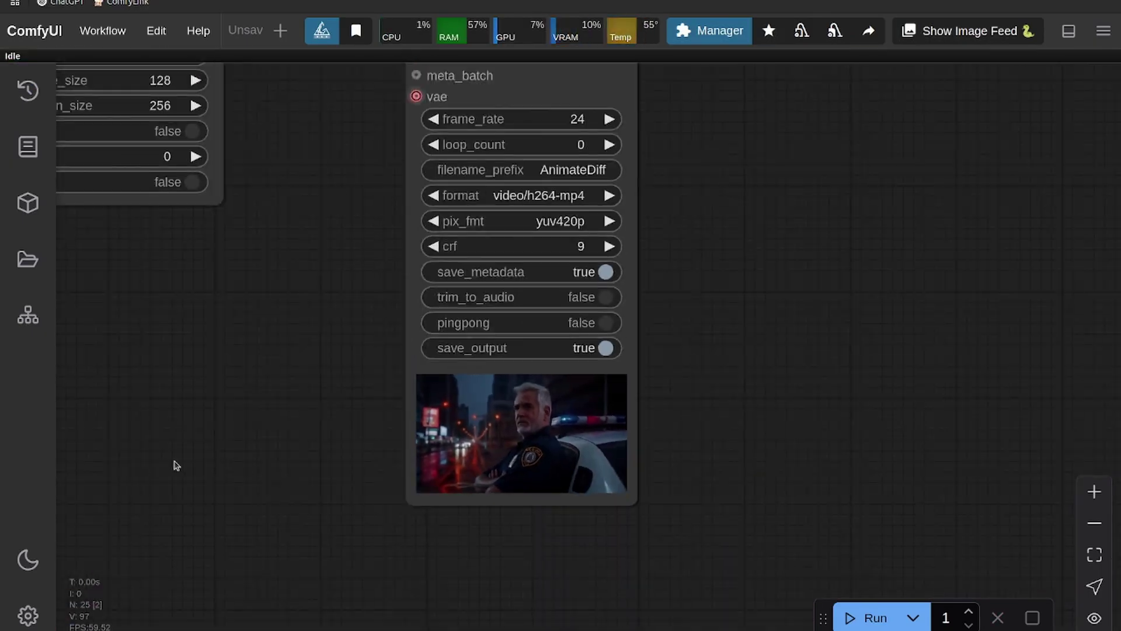
{"action": "left_click_drag", "start_coordinate": [177, 466], "coordinate": [650, 425]}
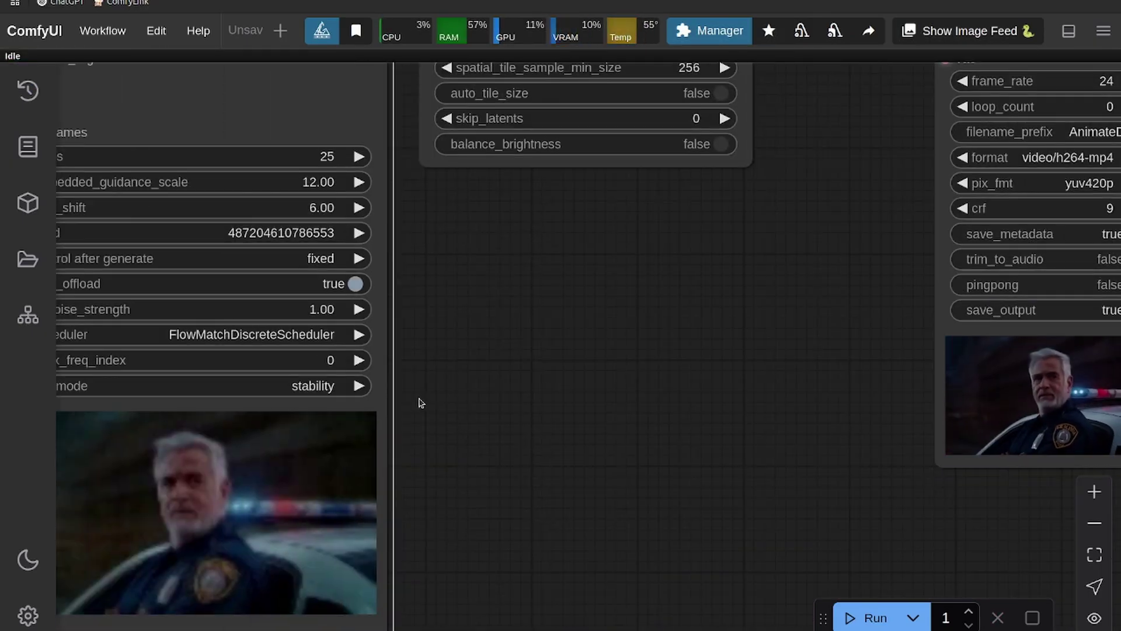
{"action": "scroll", "coordinate": [232, 328], "scroll_direction": "down", "scroll_amount": 5}
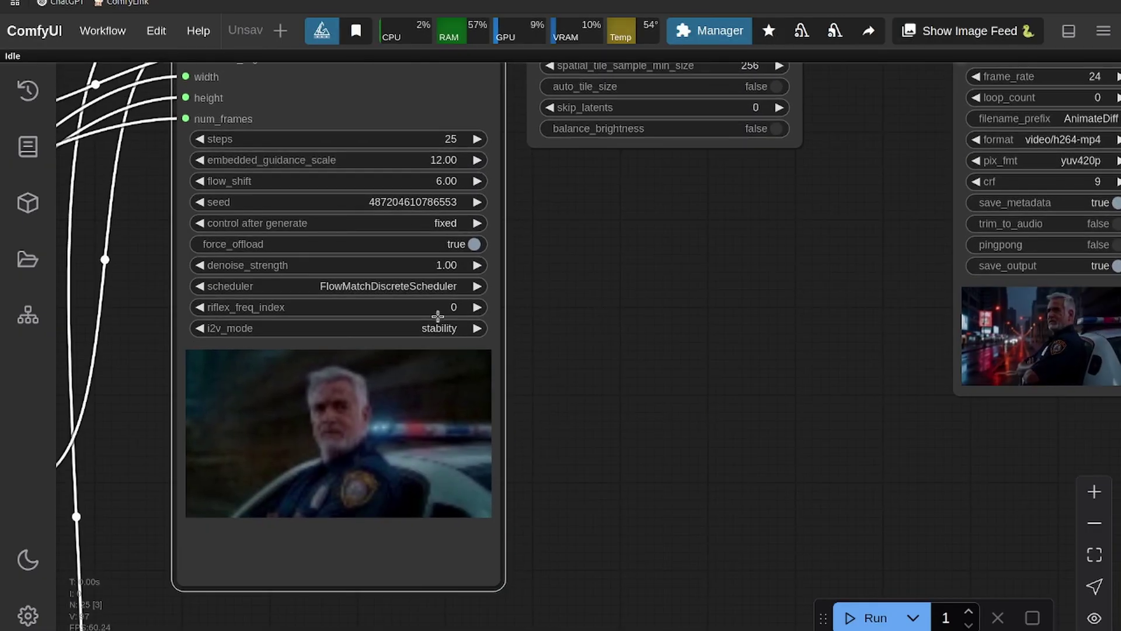
{"action": "left_click", "coordinate": [441, 286]}
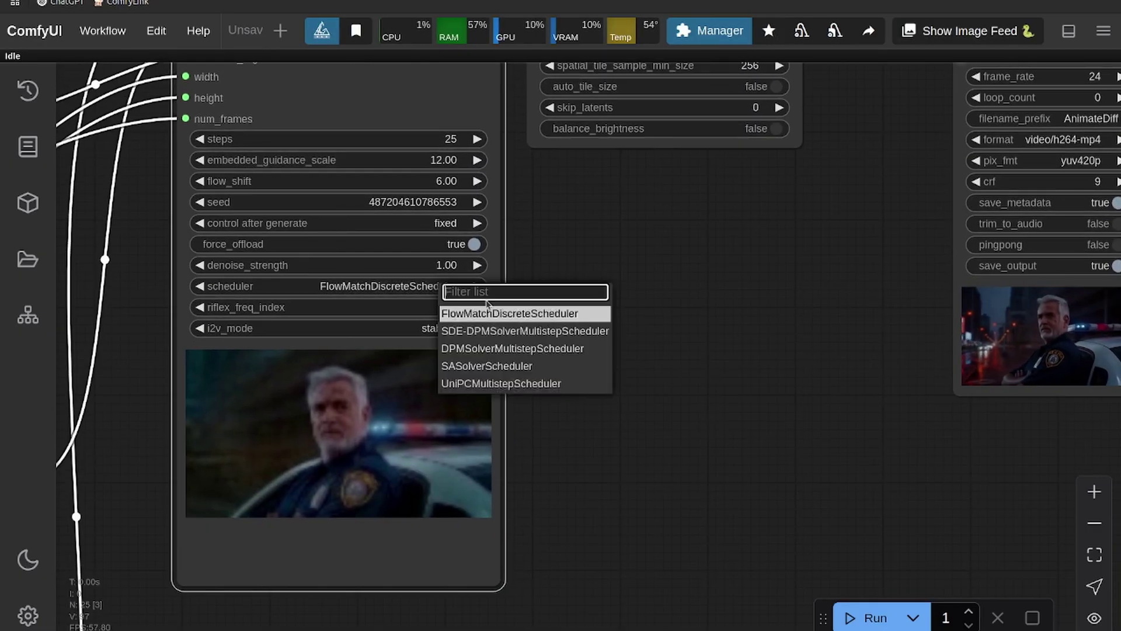
{"action": "left_click", "coordinate": [752, 470]}
Inspect the generated police officer video up close in the video output node
{"action": "left_click_drag", "start_coordinate": [640, 351], "coordinate": [143, 441]}
{"action": "scroll", "coordinate": [625, 448], "scroll_direction": "up", "scroll_amount": 12}
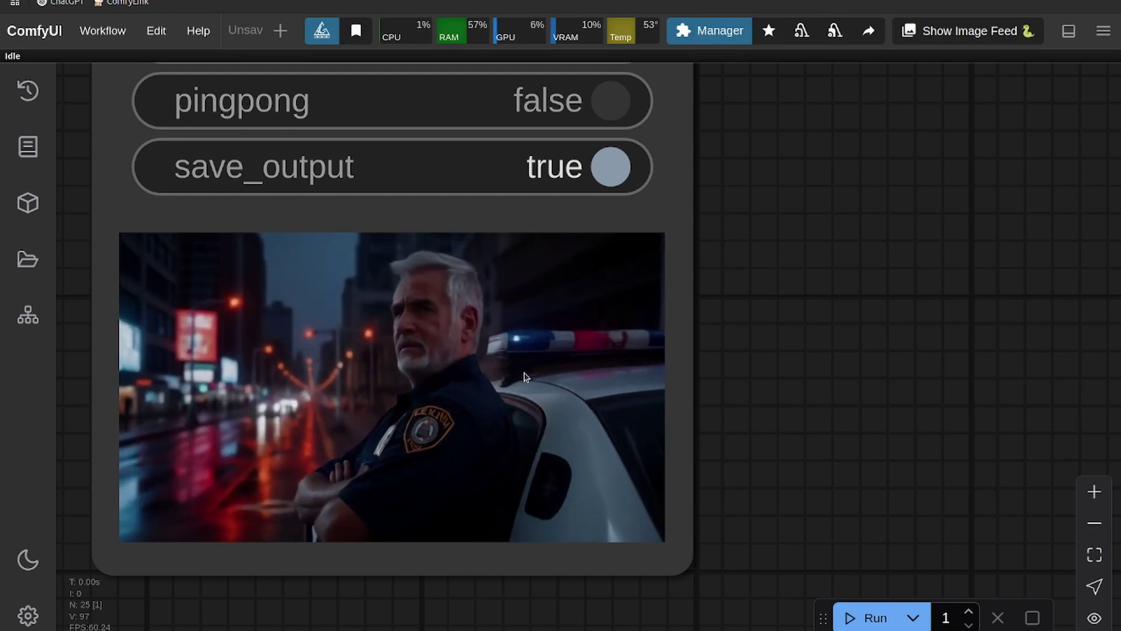
{"action": "scroll", "coordinate": [320, 343], "scroll_direction": "up", "scroll_amount": 4}
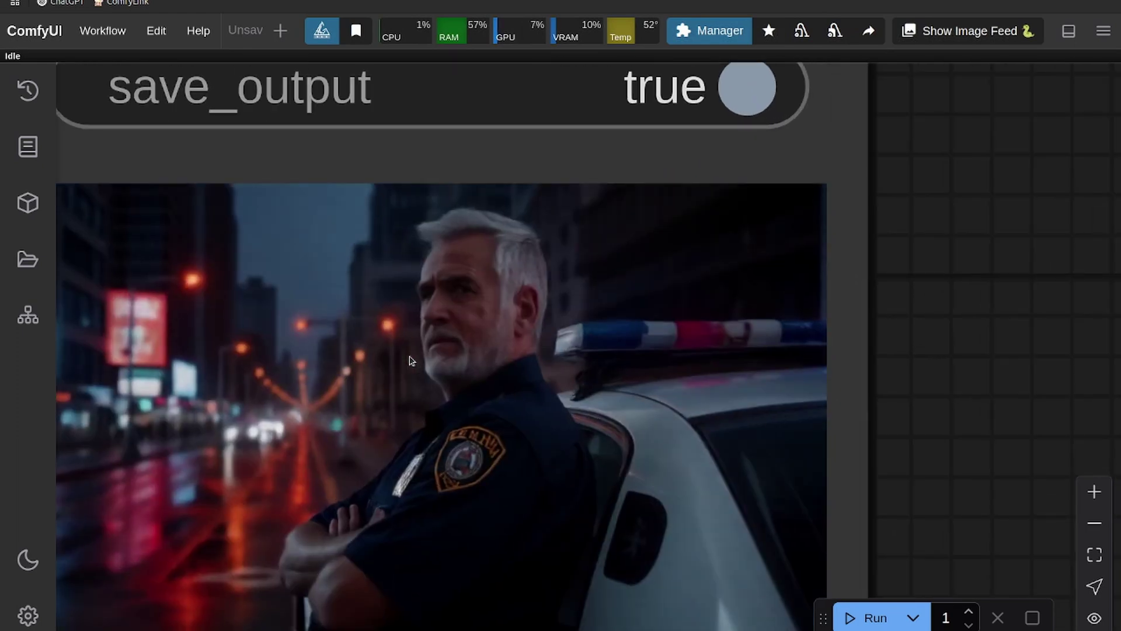
{"action": "scroll", "coordinate": [408, 358], "scroll_direction": "down", "scroll_amount": 5}
{"action": "scroll", "coordinate": [408, 360], "scroll_direction": "down", "scroll_amount": 4}
{"action": "scroll", "coordinate": [397, 368], "scroll_direction": "up", "scroll_amount": 8}
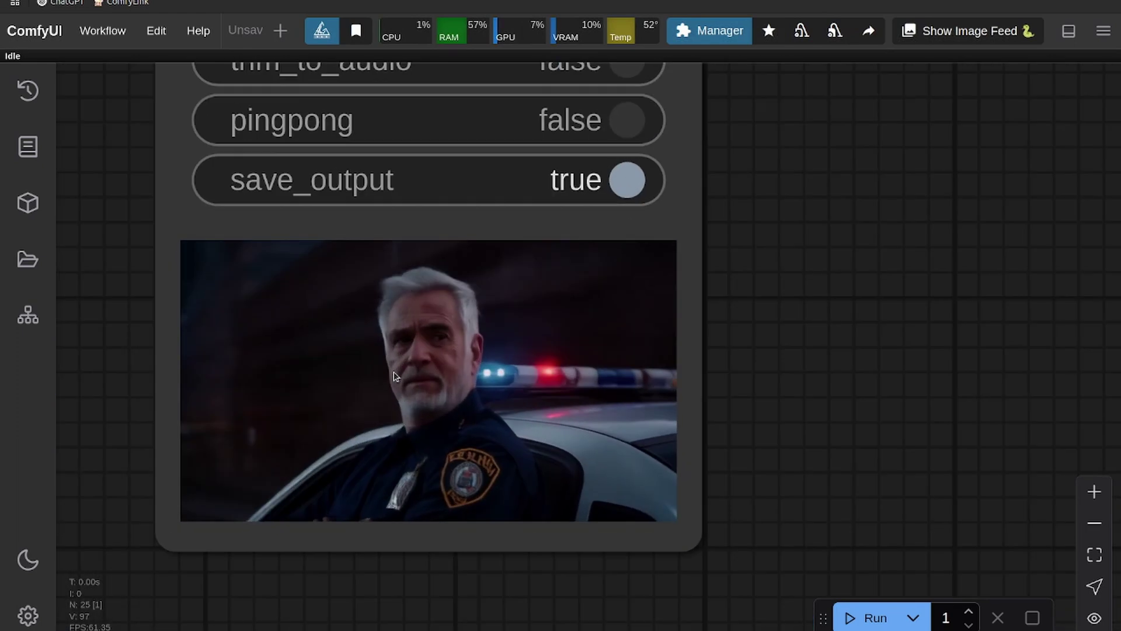
{"action": "scroll", "coordinate": [389, 370], "scroll_direction": "down", "scroll_amount": 10}
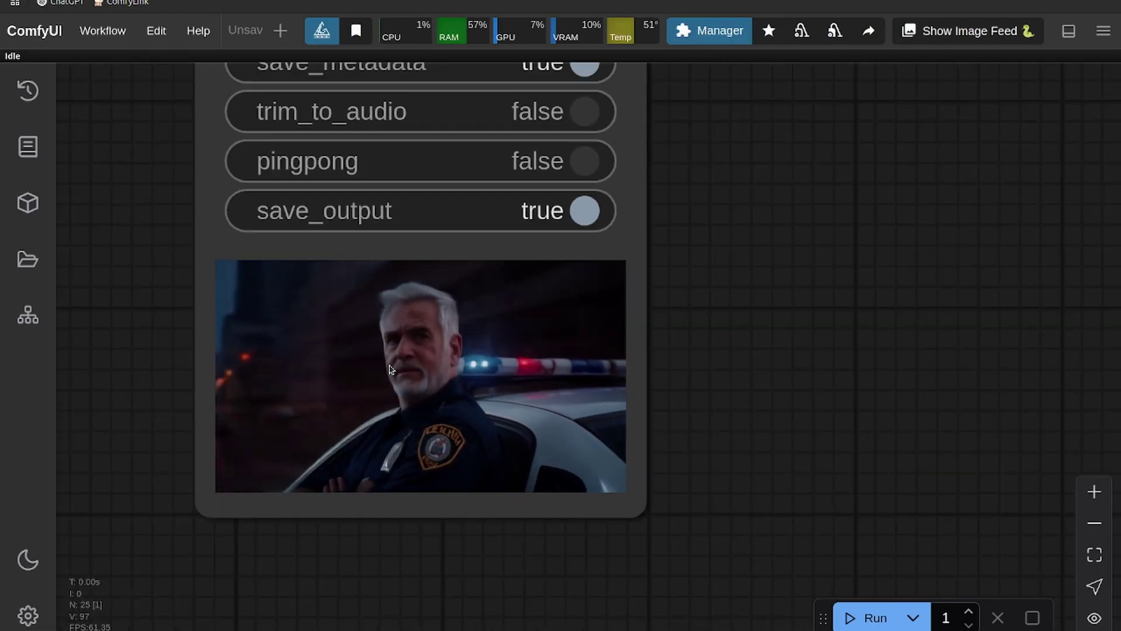
Review the text prompt, the MikeKeyframe1.png and MikeKeyframe2.png image nodes, and their links to the resize and encode nodes
{"action": "left_click_drag", "start_coordinate": [275, 401], "coordinate": [695, 340]}
{"action": "scroll", "coordinate": [695, 340], "scroll_direction": "down", "scroll_amount": 8}
{"action": "scroll", "coordinate": [216, 332], "scroll_direction": "up", "scroll_amount": 10}
{"action": "left_click_drag", "start_coordinate": [216, 333], "coordinate": [783, 283]}
{"action": "scroll", "coordinate": [628, 305], "scroll_direction": "down", "scroll_amount": 6}
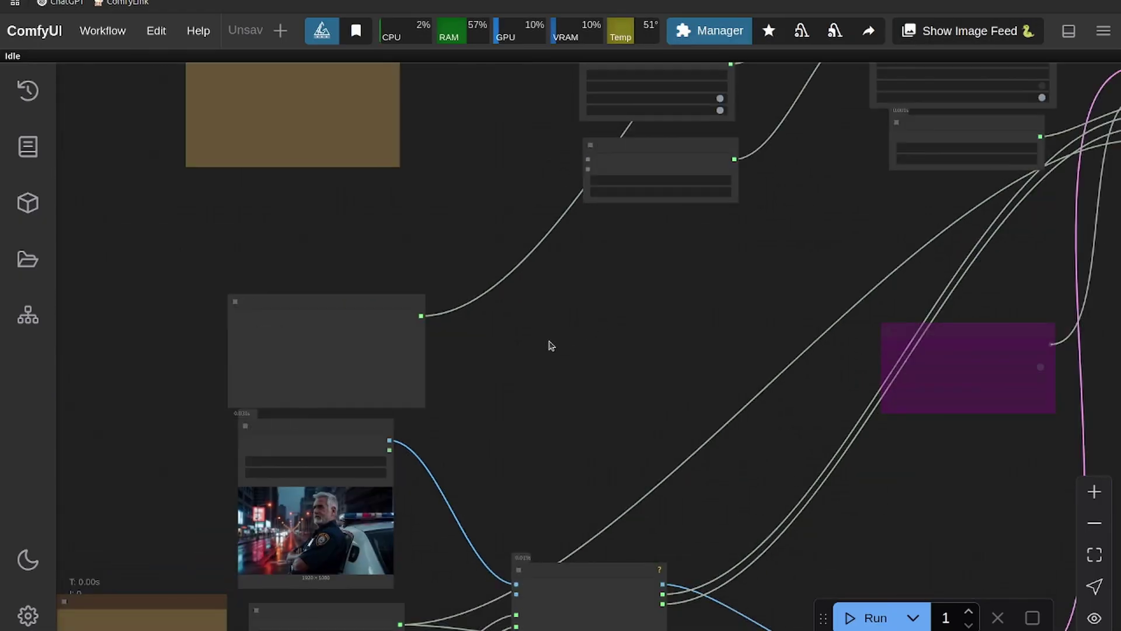
{"action": "scroll", "coordinate": [513, 371], "scroll_direction": "up", "scroll_amount": 5}
{"action": "left_click_drag", "start_coordinate": [513, 371], "coordinate": [633, 292]}
{"action": "left_click_drag", "start_coordinate": [628, 365], "coordinate": [663, 243]}
{"action": "scroll", "coordinate": [663, 243], "scroll_direction": "down", "scroll_amount": 4}
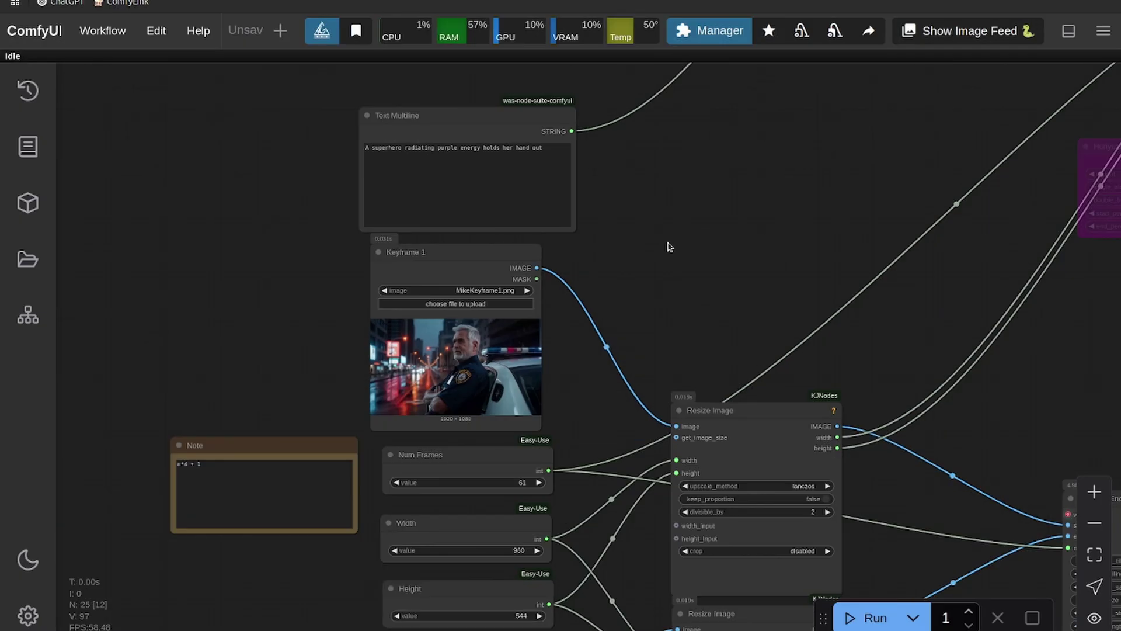
{"action": "left_click_drag", "start_coordinate": [740, 268], "coordinate": [458, 145]}
{"action": "scroll", "coordinate": [458, 153], "scroll_direction": "down", "scroll_amount": 2}
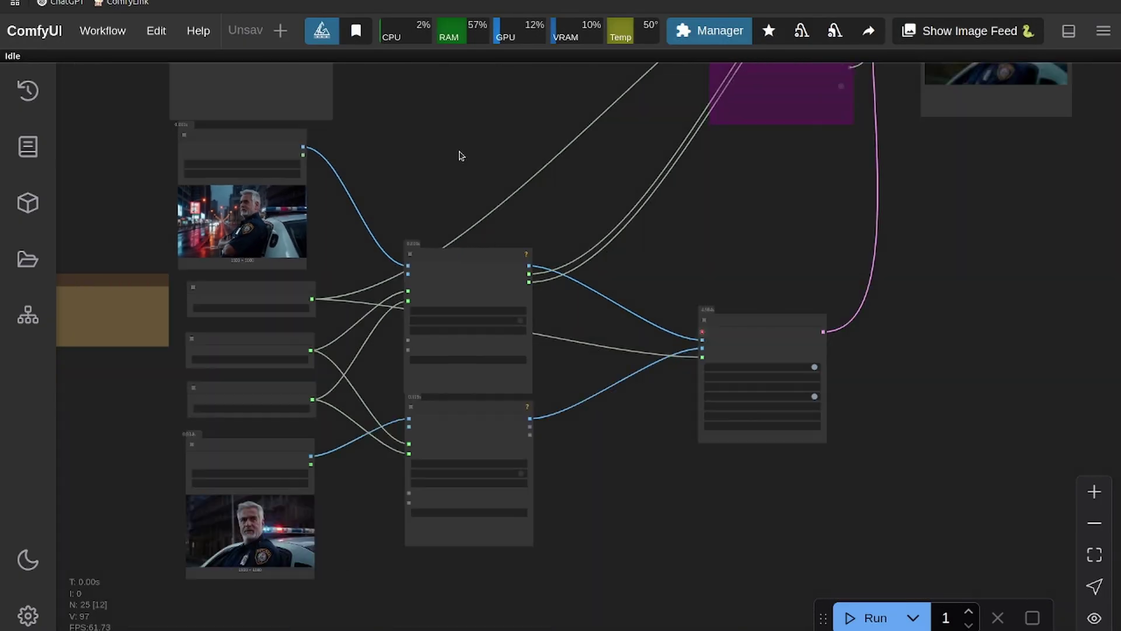
{"action": "scroll", "coordinate": [452, 172], "scroll_direction": "up", "scroll_amount": 2}
{"action": "scroll", "coordinate": [421, 197], "scroll_direction": "up", "scroll_amount": 1}
{"action": "left_click_drag", "start_coordinate": [421, 198], "coordinate": [602, 117]}
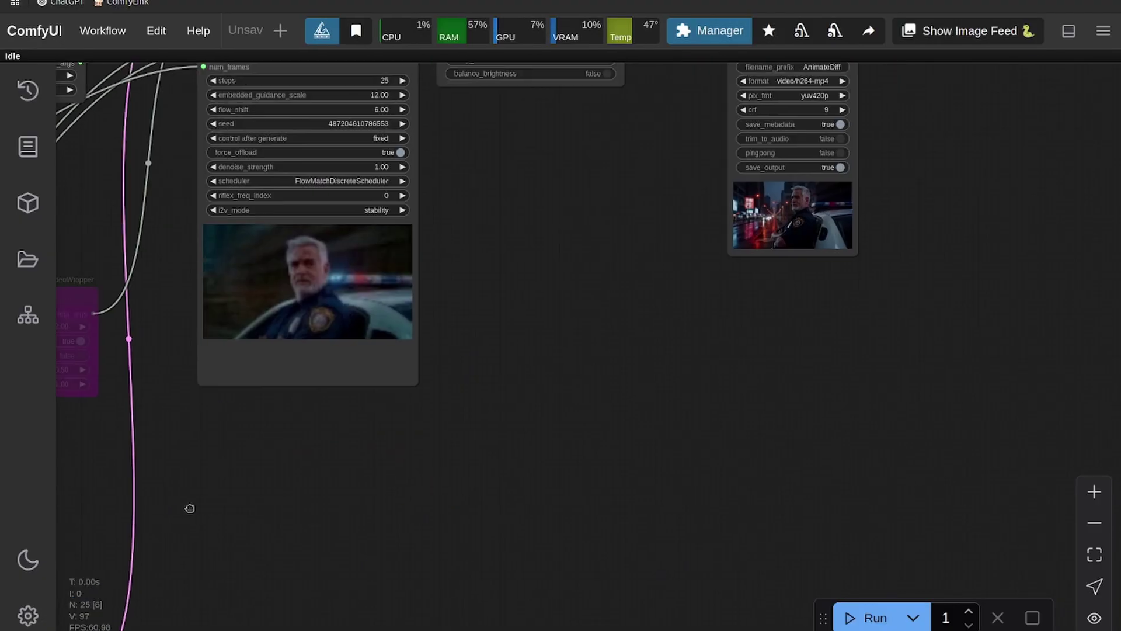
{"action": "left_click_drag", "start_coordinate": [190, 508], "coordinate": [198, 505]}
Watch the generated police officer clip again in the video output node
{"action": "left_click_drag", "start_coordinate": [656, 385], "coordinate": [304, 532]}
{"action": "scroll", "coordinate": [467, 345], "scroll_direction": "up", "scroll_amount": 15}
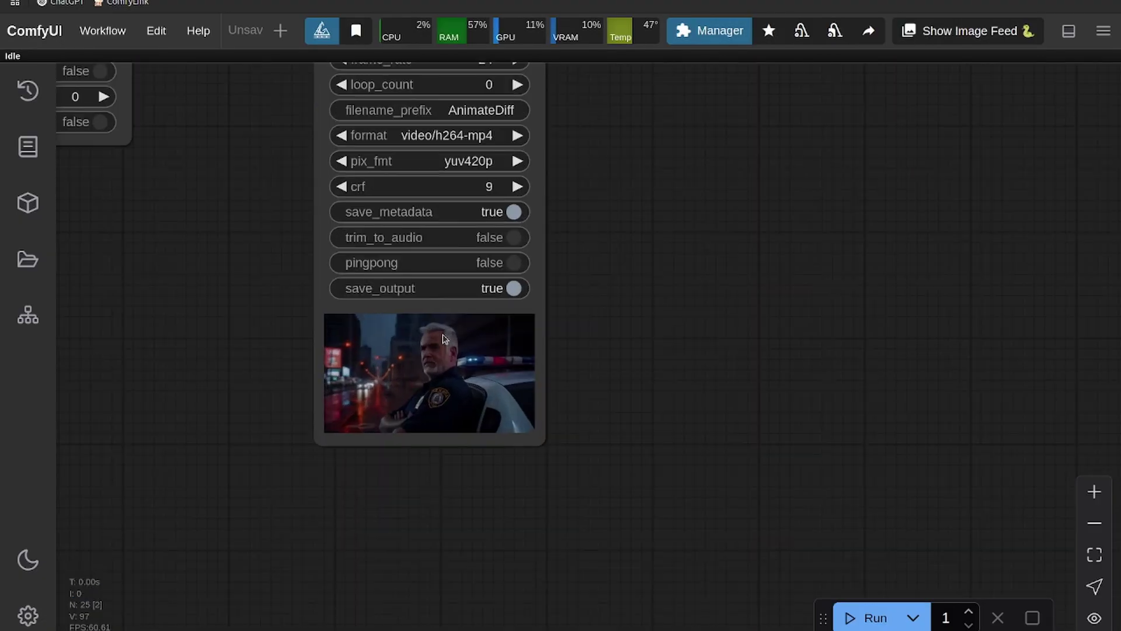
{"action": "scroll", "coordinate": [460, 397], "scroll_direction": "down", "scroll_amount": 6}
{"action": "scroll", "coordinate": [462, 398], "scroll_direction": "up", "scroll_amount": 2}
{"action": "scroll", "coordinate": [462, 398], "scroll_direction": "down", "scroll_amount": 4}
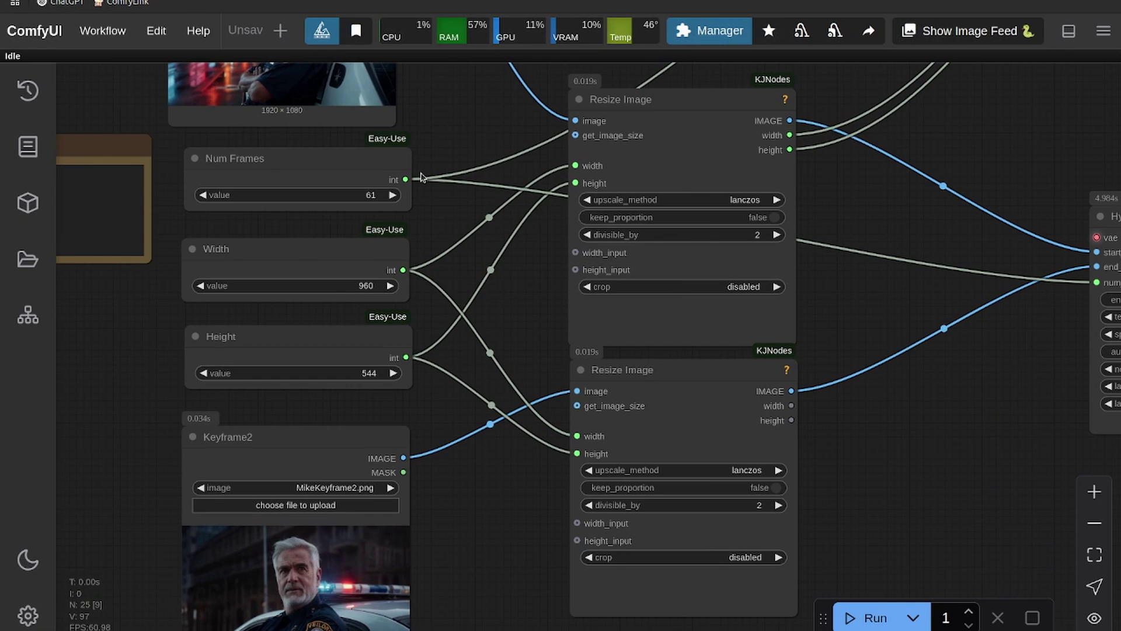
{"action": "scroll", "coordinate": [421, 177], "scroll_direction": "down", "scroll_amount": 3}
Compare the two source keyframe images with the sampler preview and the generated video
{"action": "left_click_drag", "start_coordinate": [456, 432], "coordinate": [447, 556]}
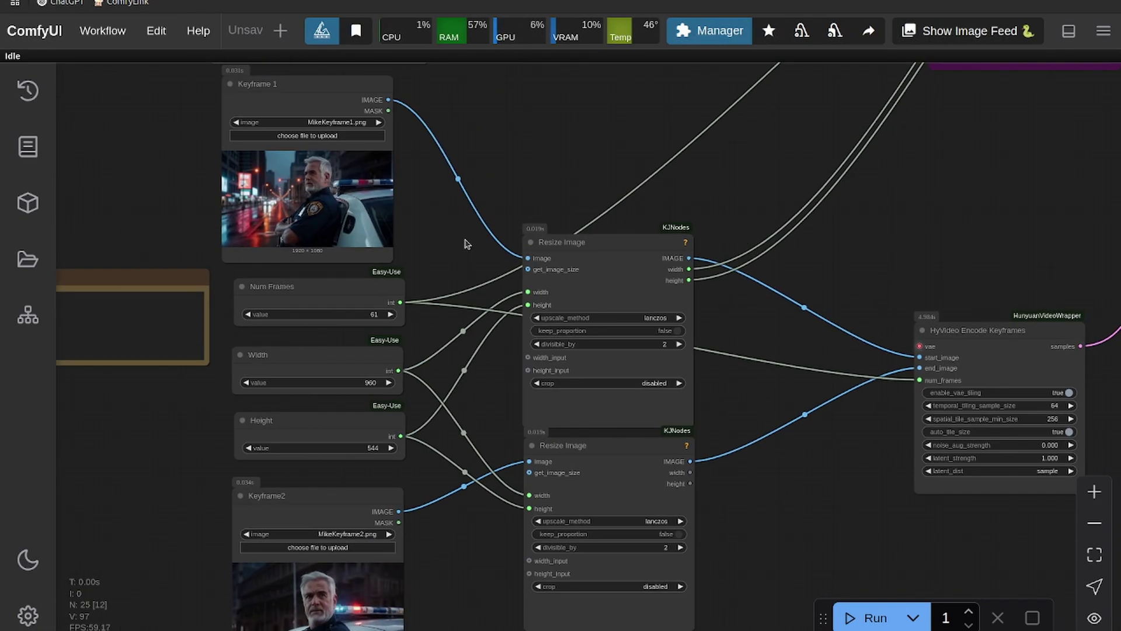
{"action": "left_click_drag", "start_coordinate": [465, 262], "coordinate": [555, 30]}
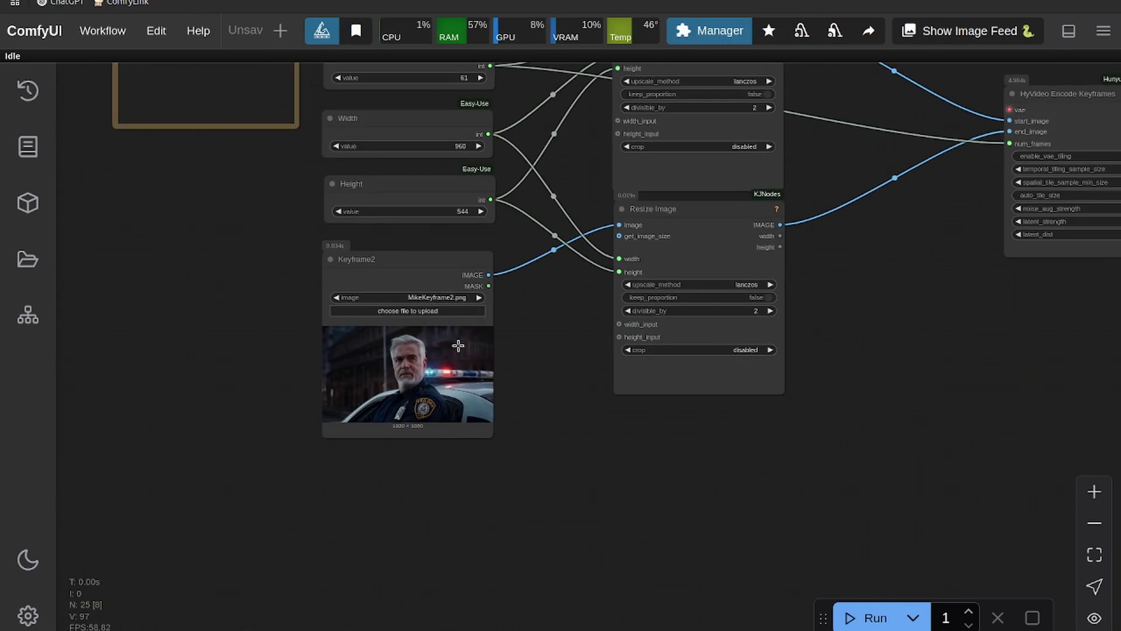
{"action": "left_click_drag", "start_coordinate": [608, 353], "coordinate": [576, 541]}
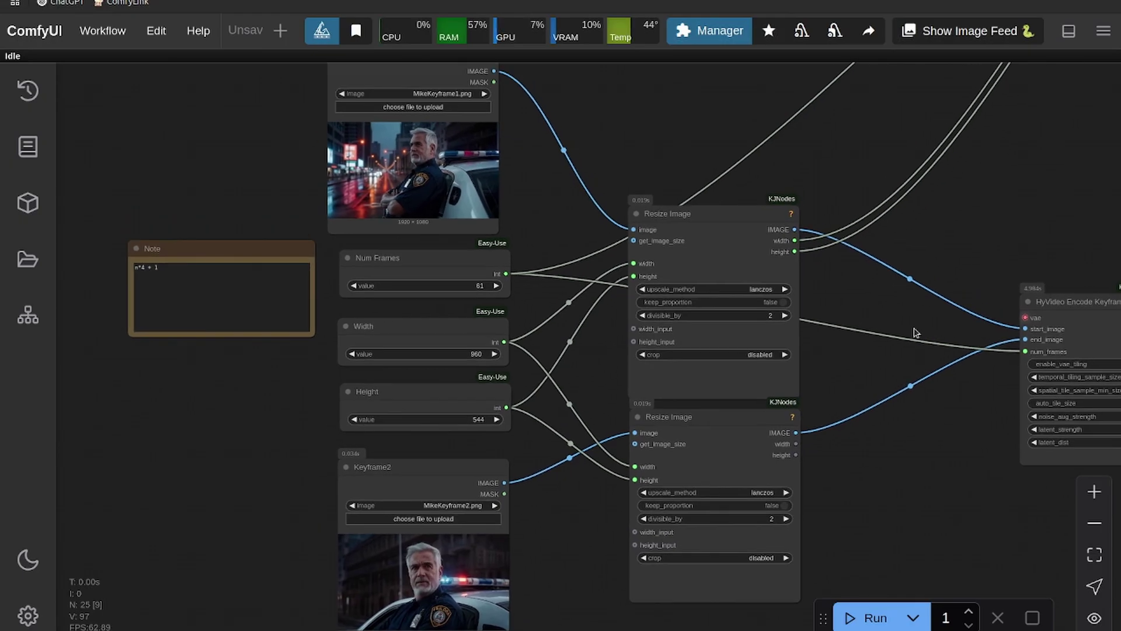
{"action": "left_click_drag", "start_coordinate": [1056, 180], "coordinate": [199, 344]}
{"action": "left_click_drag", "start_coordinate": [856, 230], "coordinate": [429, 508]}
{"action": "scroll", "coordinate": [445, 470], "scroll_direction": "down", "scroll_amount": 3}
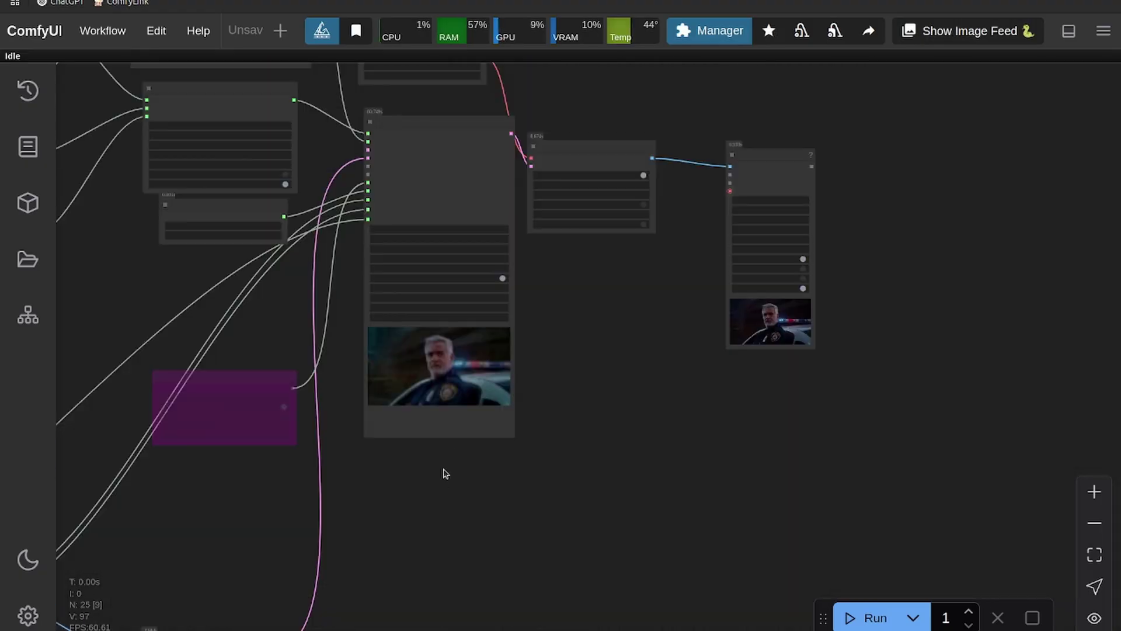
{"action": "left_click_drag", "start_coordinate": [445, 471], "coordinate": [561, 421]}
{"action": "scroll", "coordinate": [555, 337], "scroll_direction": "up", "scroll_amount": 6}
{"action": "left_click_drag", "start_coordinate": [295, 237], "coordinate": [548, 202]}
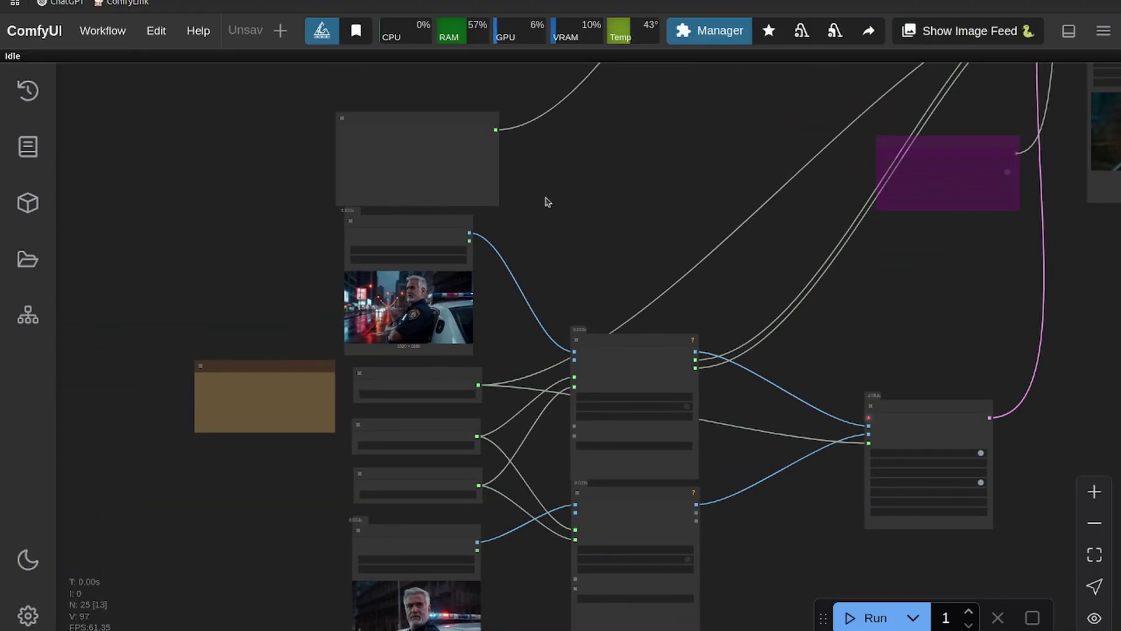